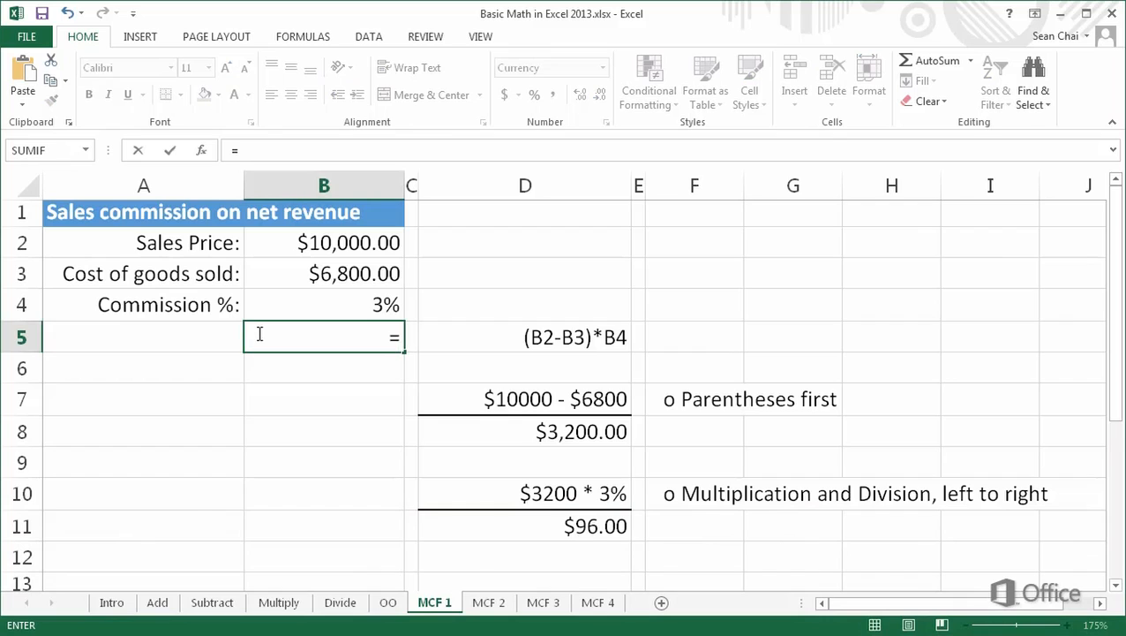
Complete the commission formula in B5 as =(B2-B3)*B4, subtracting cost of goods sold from sales price before multiplying by the commission percentage.
type("(")
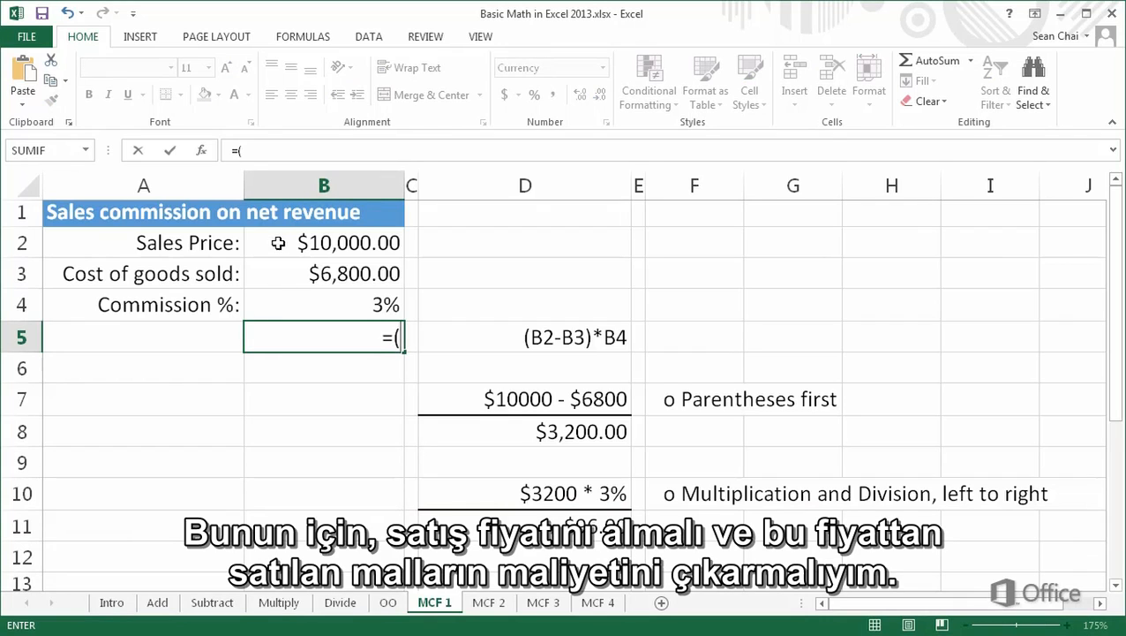
left_click(262, 241)
type("-")
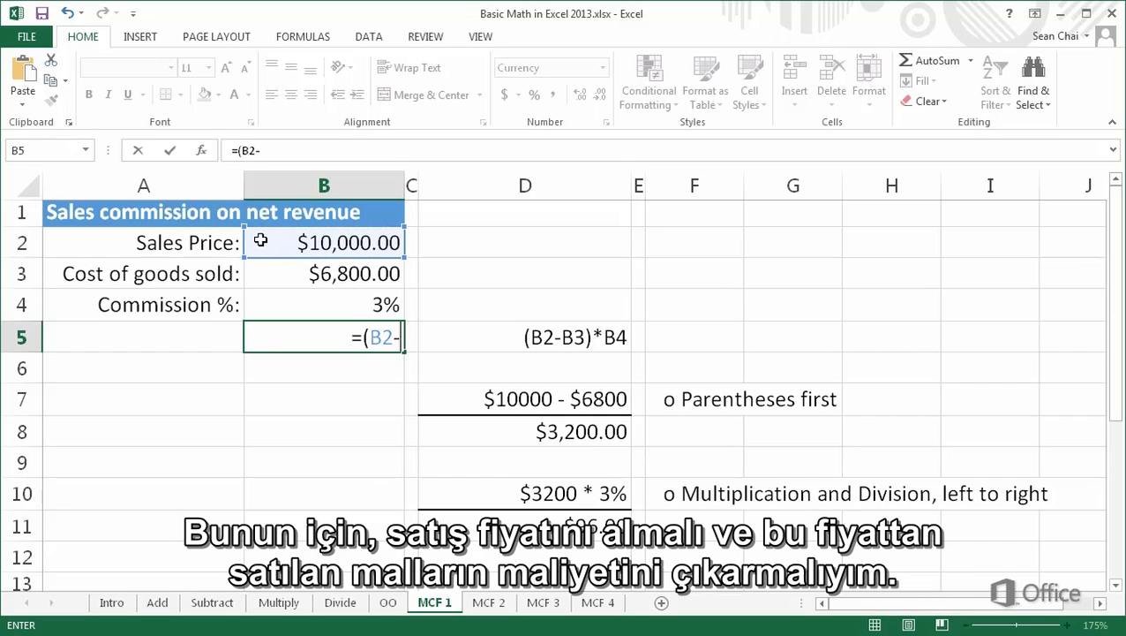
left_click(267, 273)
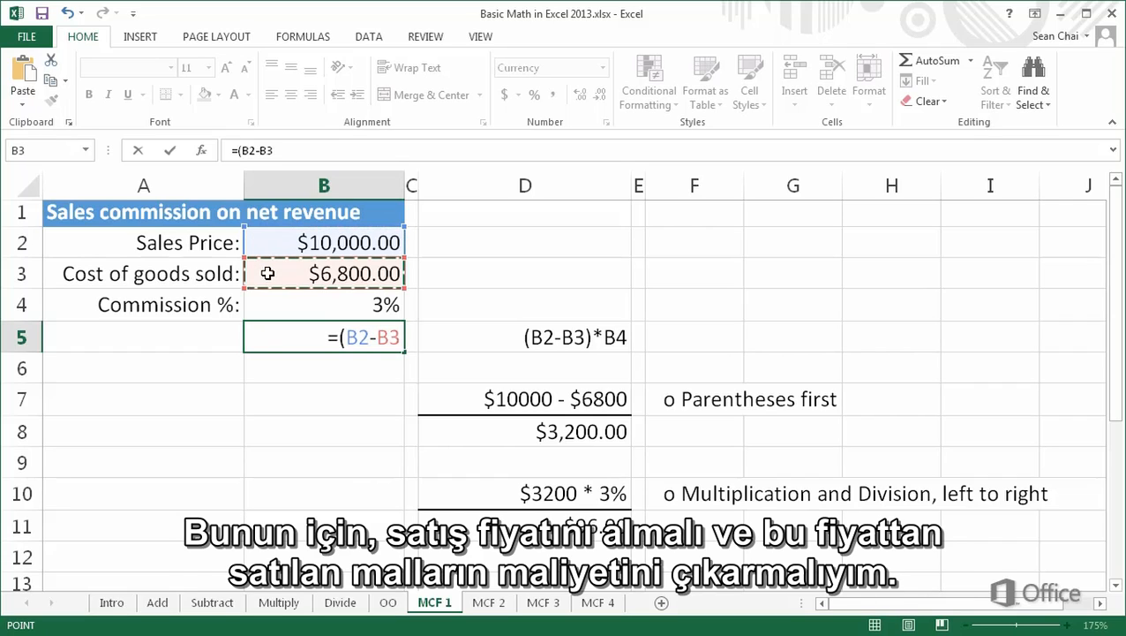
type(")")
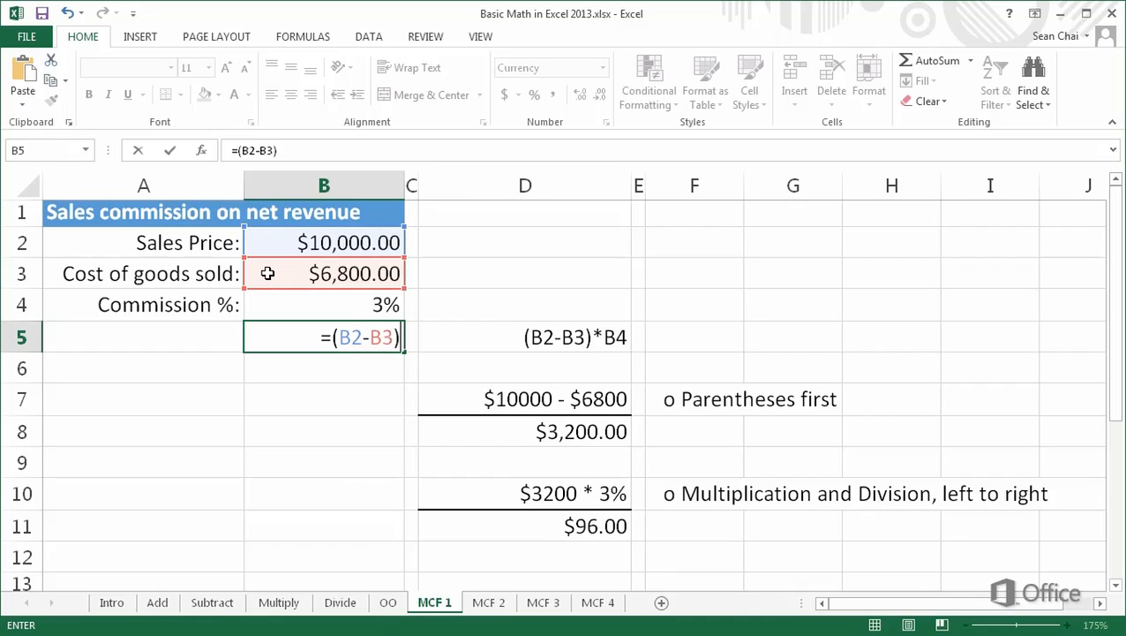
type("*")
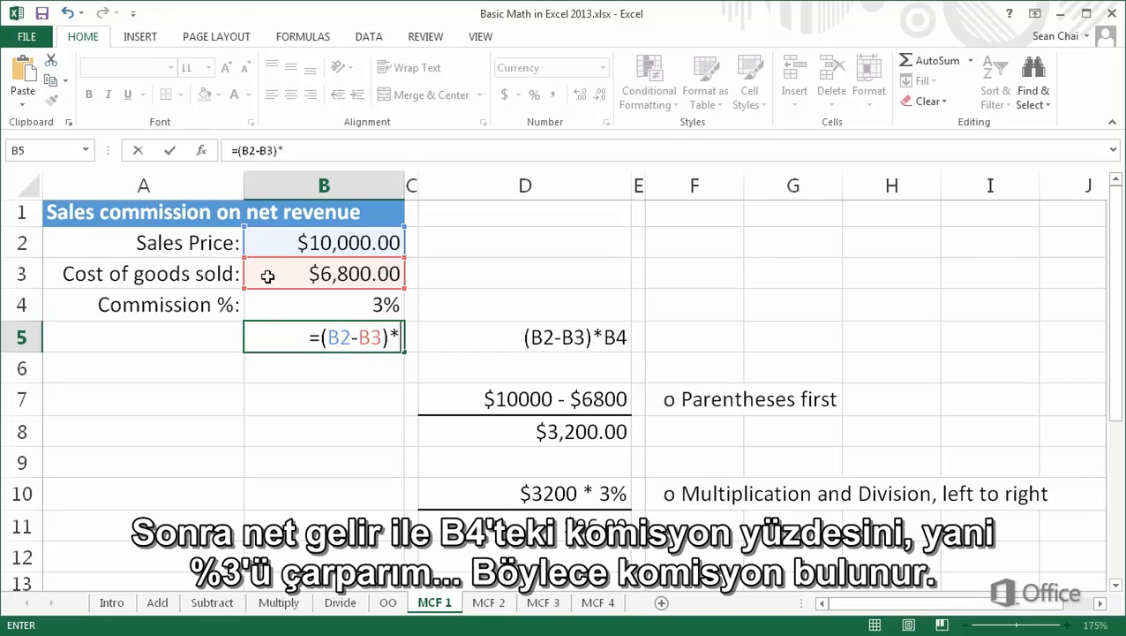
left_click(275, 300)
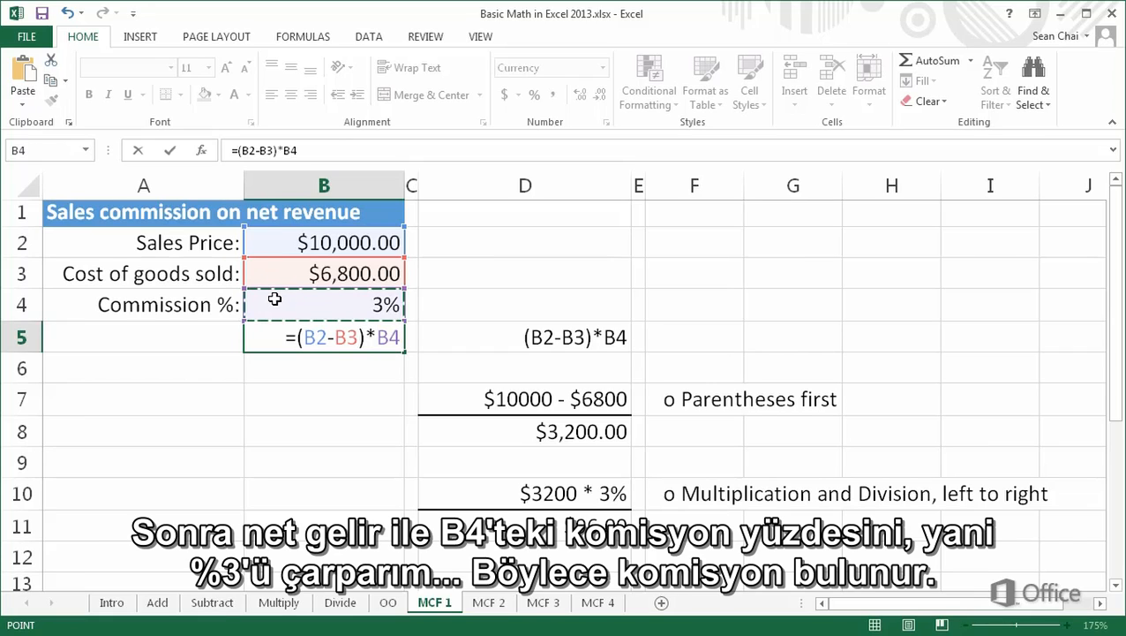
key("Return")
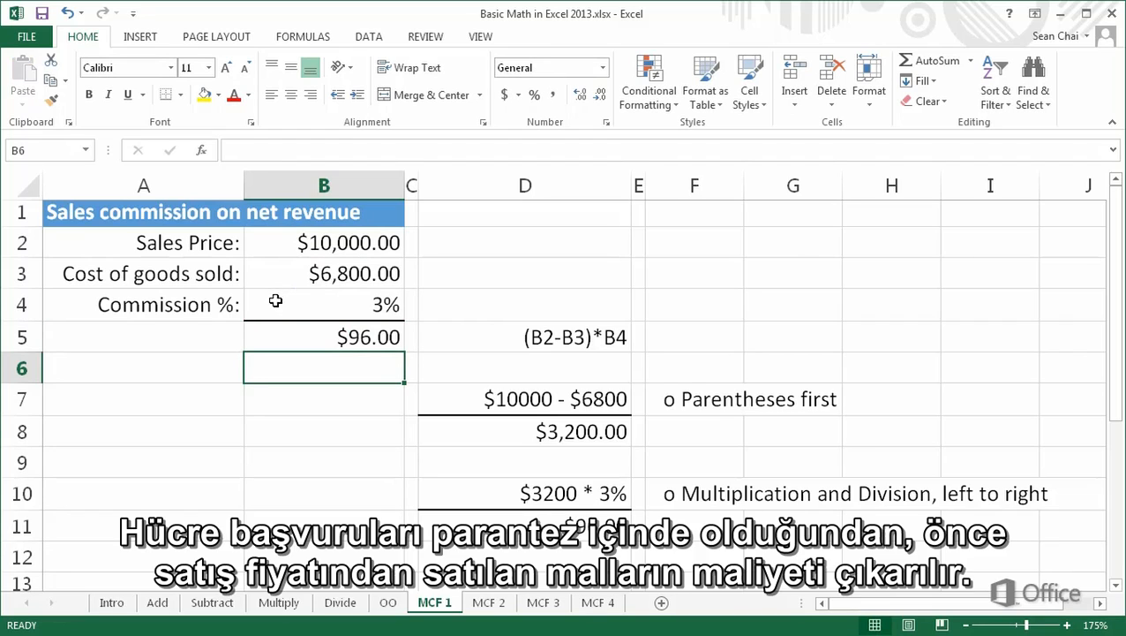
Review the worked commission calculation in column D, from the subtraction in D7 through the multiplication in D10 to the result in D11.
double_click(428, 396)
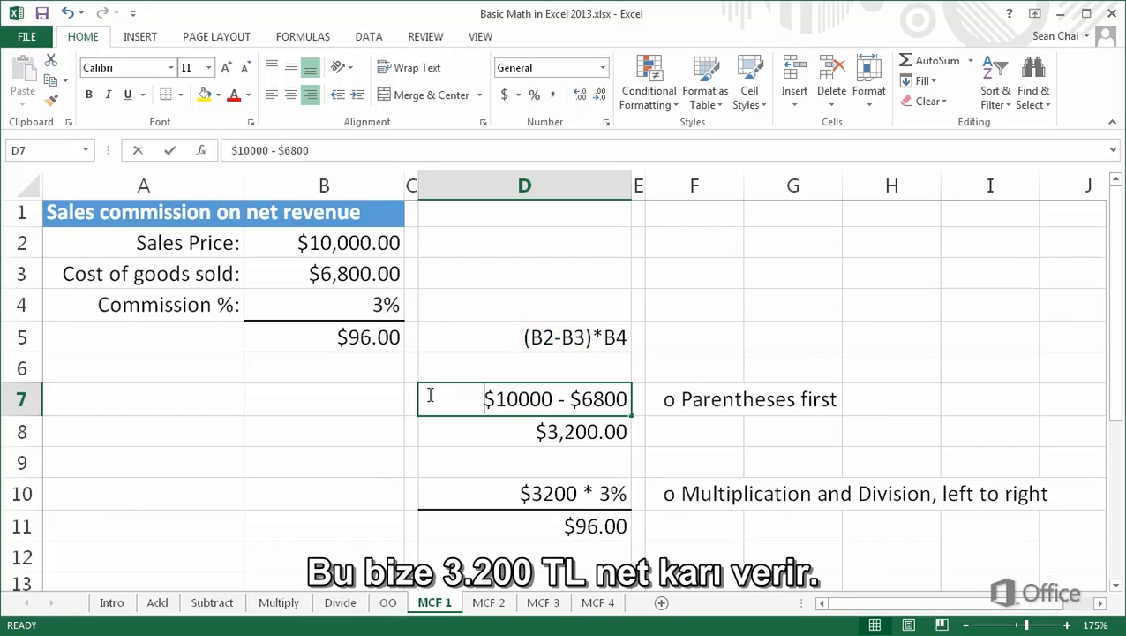
key("Escape")
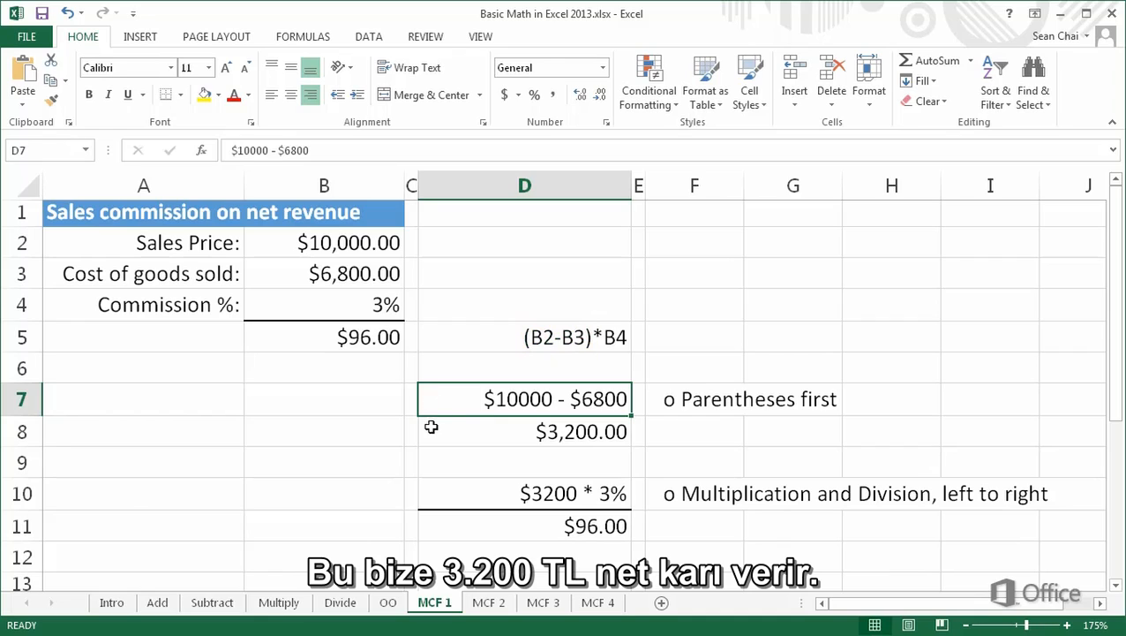
left_click(430, 432)
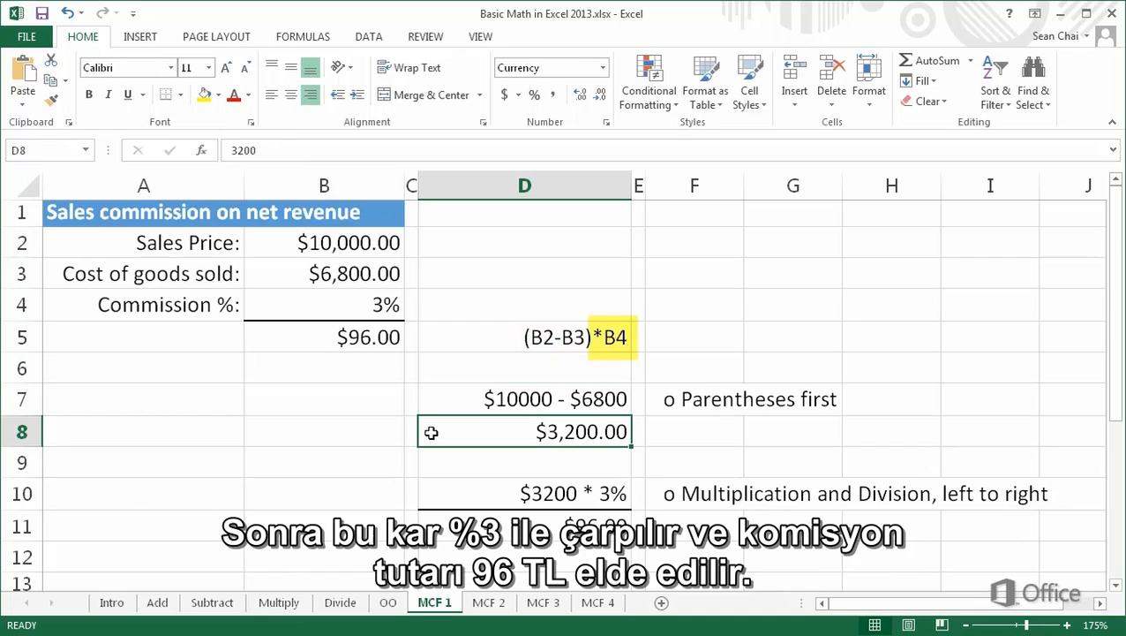
left_click(435, 493)
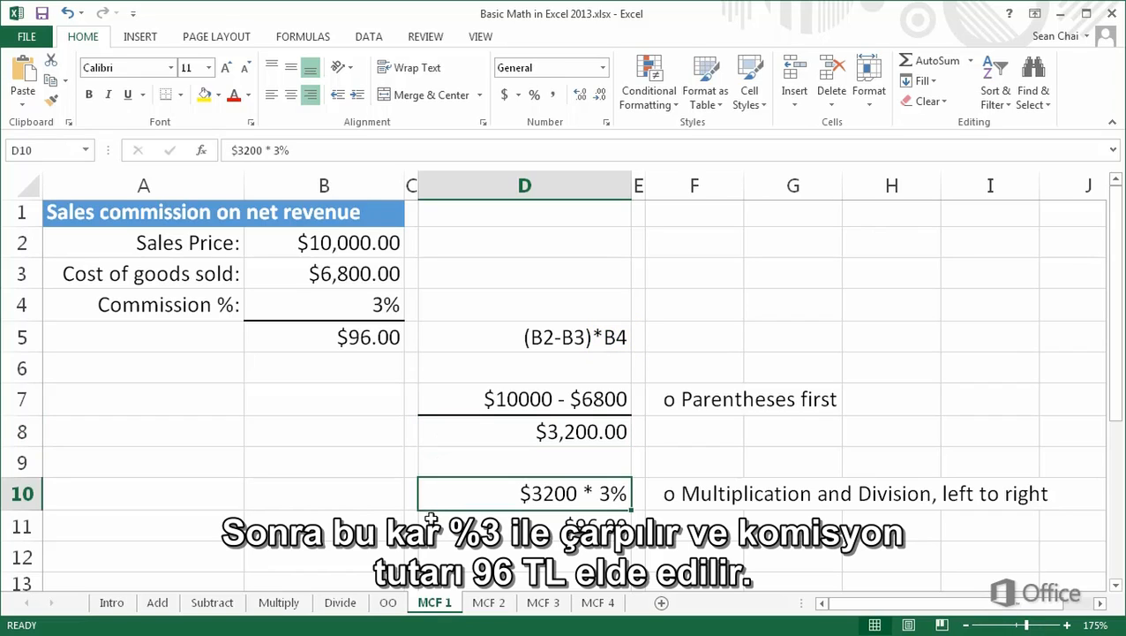
left_click(430, 527)
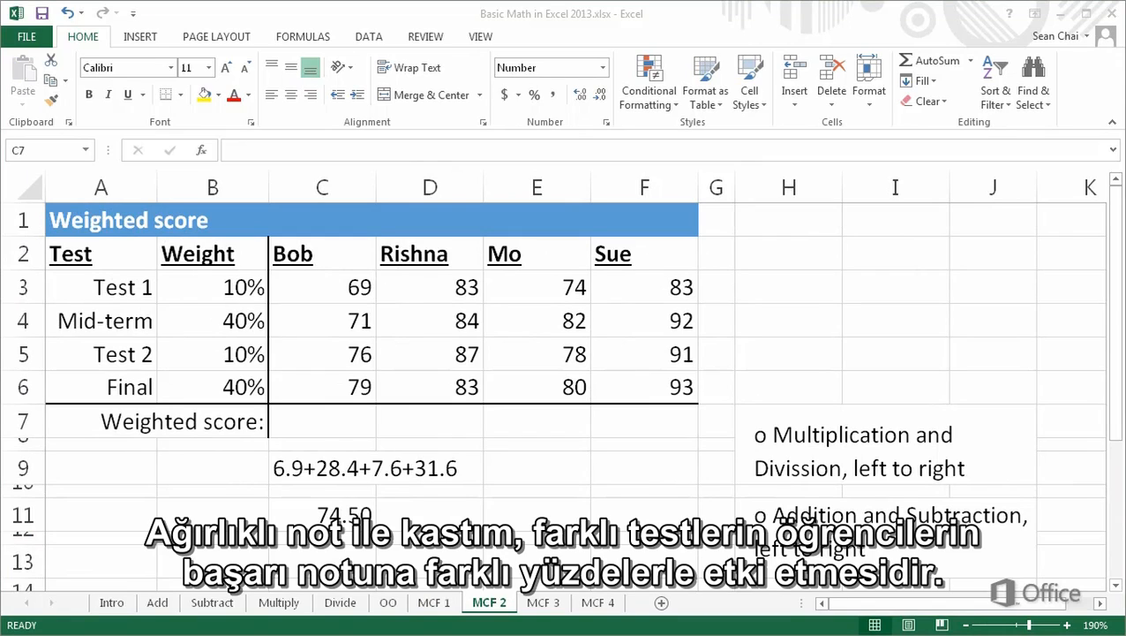
Compare the test weights by highlighting Test 1 with Test 2, and Mid-term with Final, together with their percentages.
left_click(79, 288)
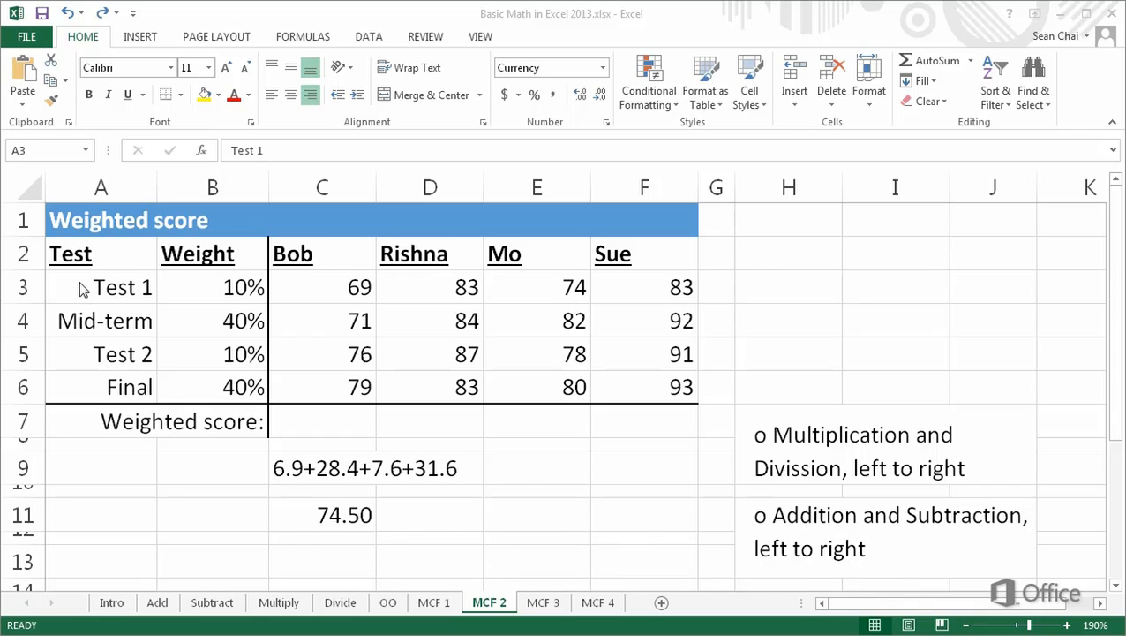
left_click_drag(81, 286, 190, 289)
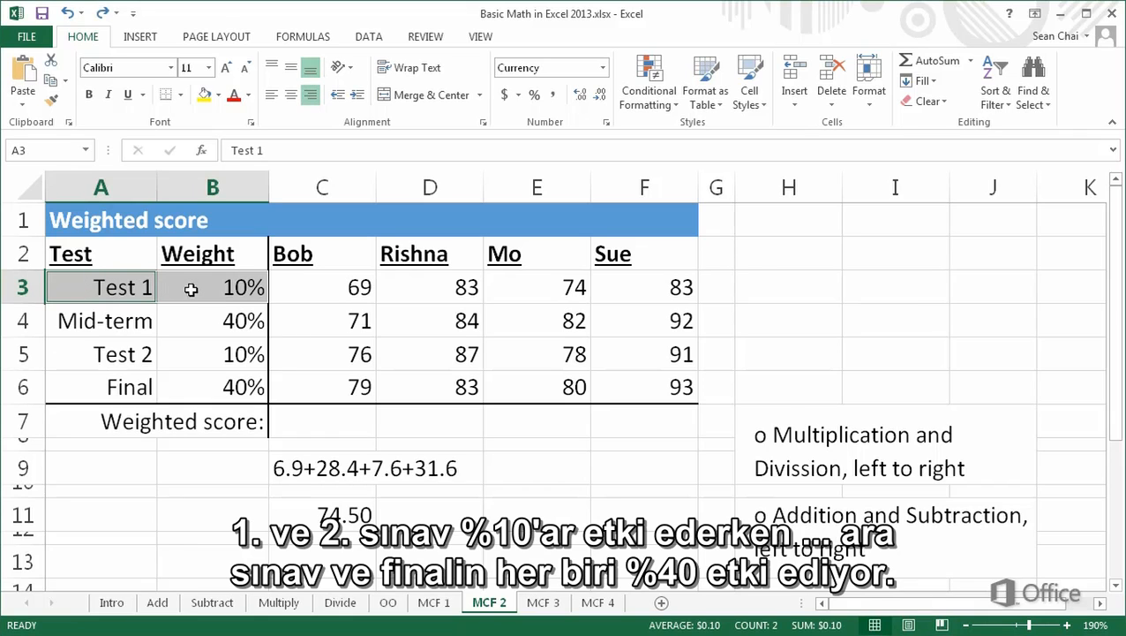
left_click(99, 353, "ctrl")
left_click_drag(99, 353, 195, 354)
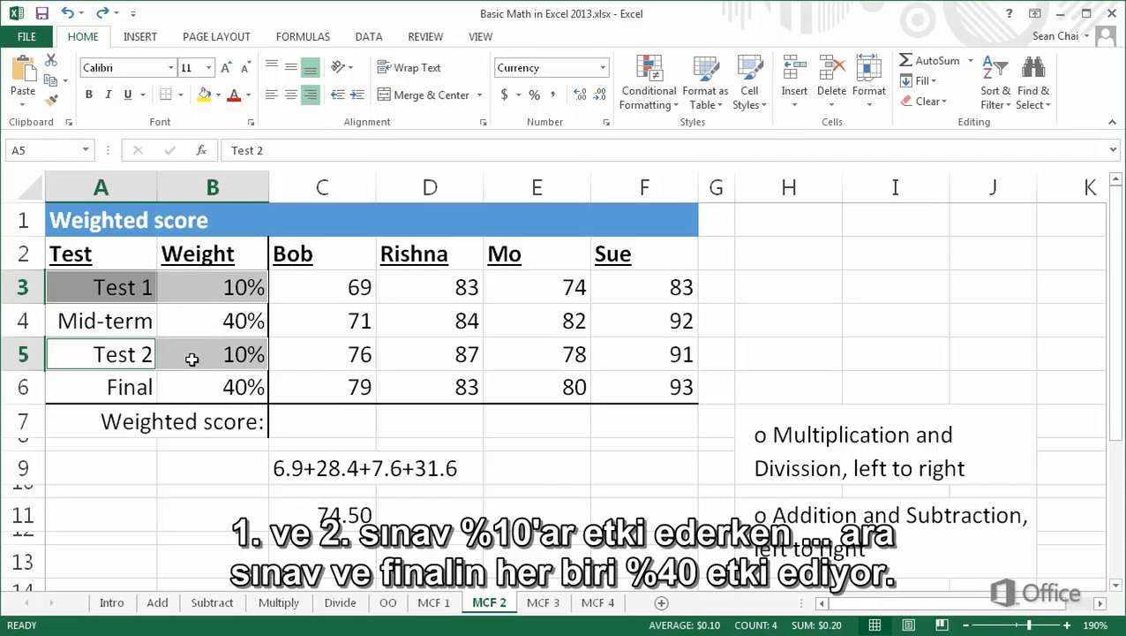
left_click(113, 321)
left_click_drag(113, 322, 194, 322)
left_click_drag(119, 374, 184, 385)
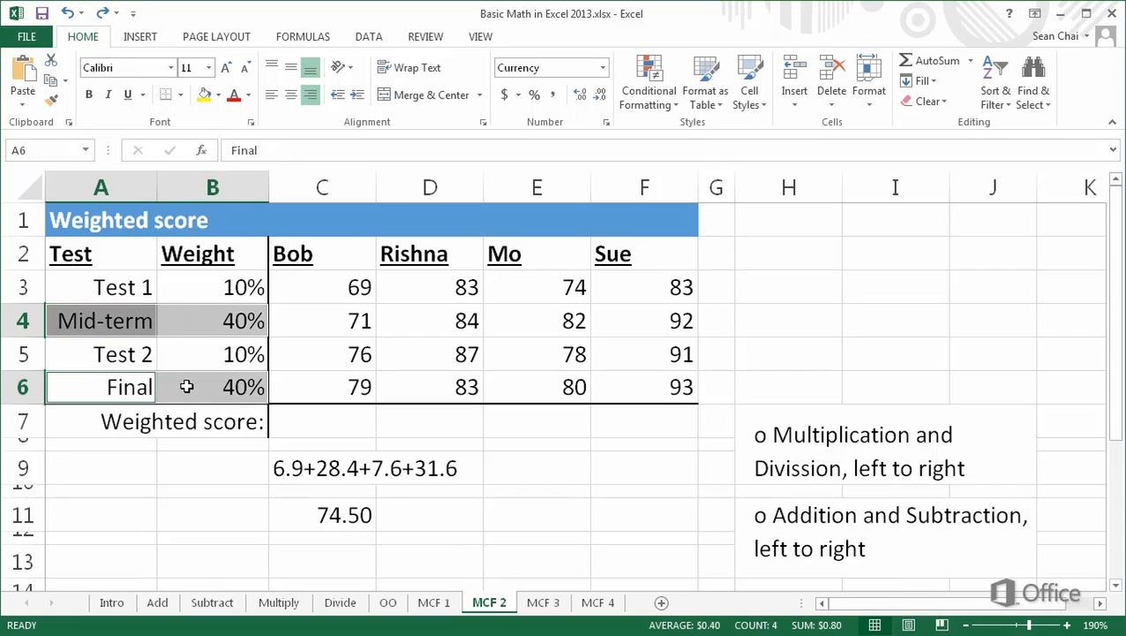
Begin the first student's weighted score formula in C7 with =C3*$B$3, using an absolute reference for the Test 1 weight.
left_click(289, 424)
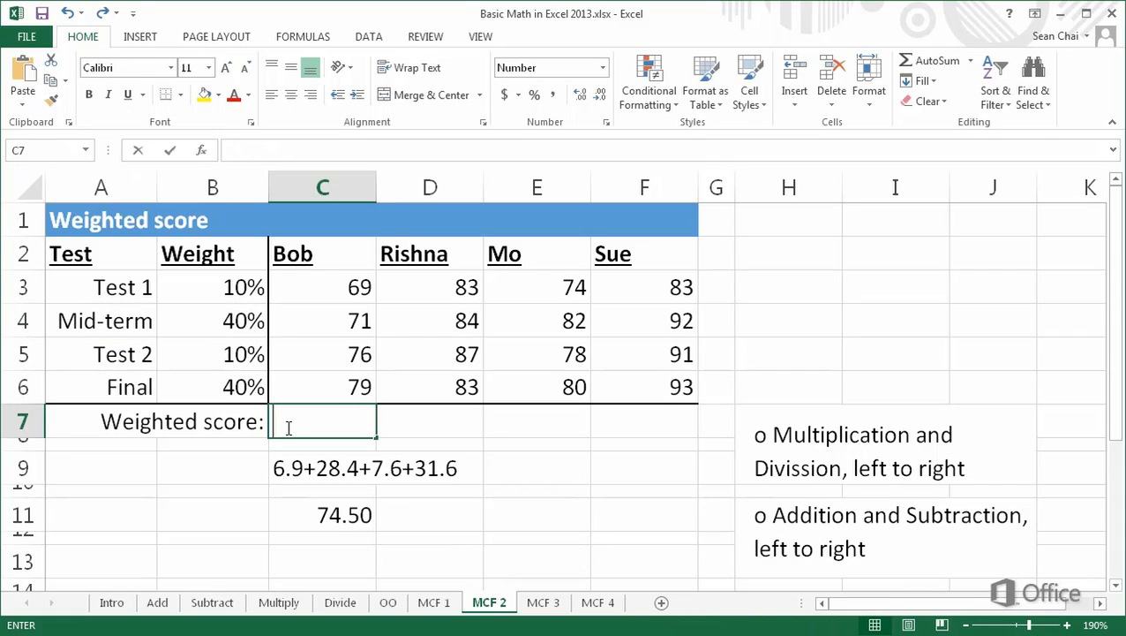
type("=")
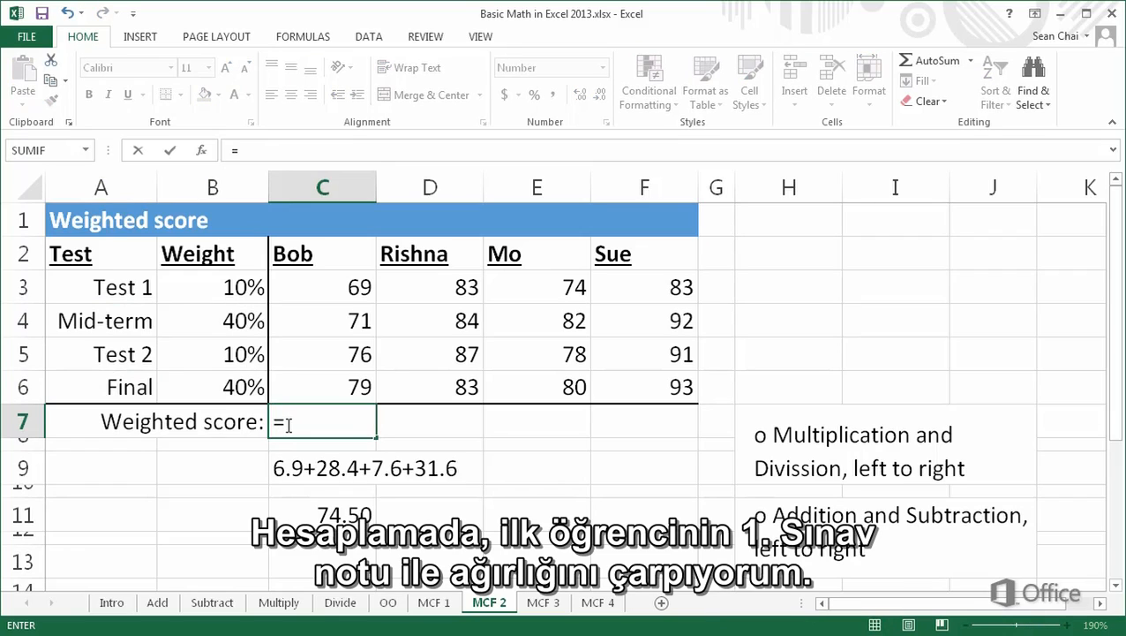
left_click(300, 294)
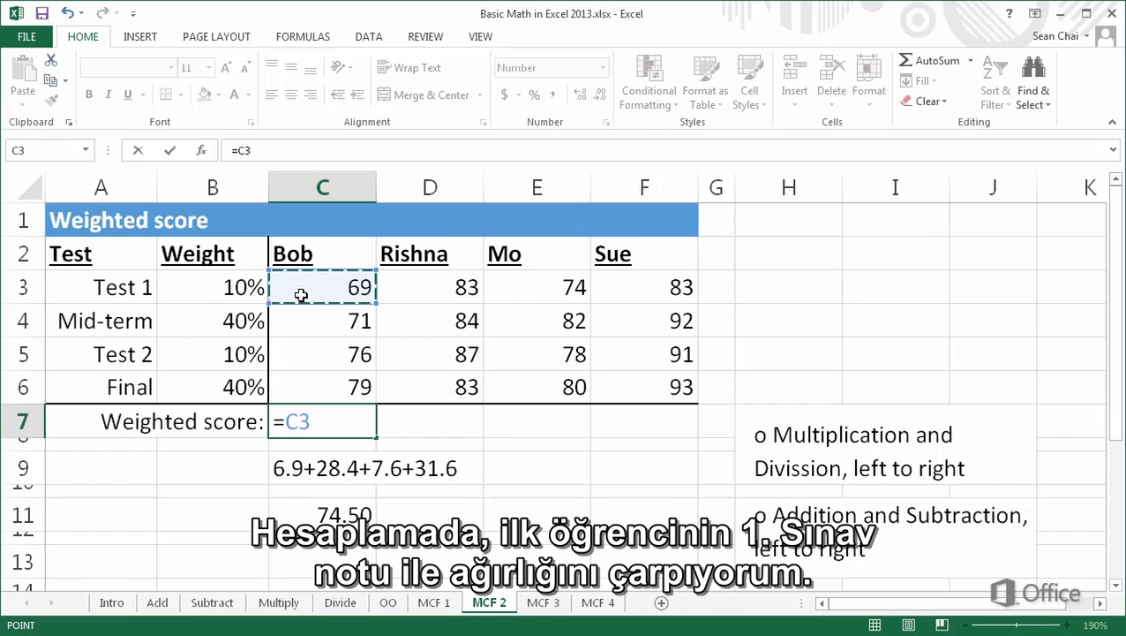
type("*")
left_click(226, 293)
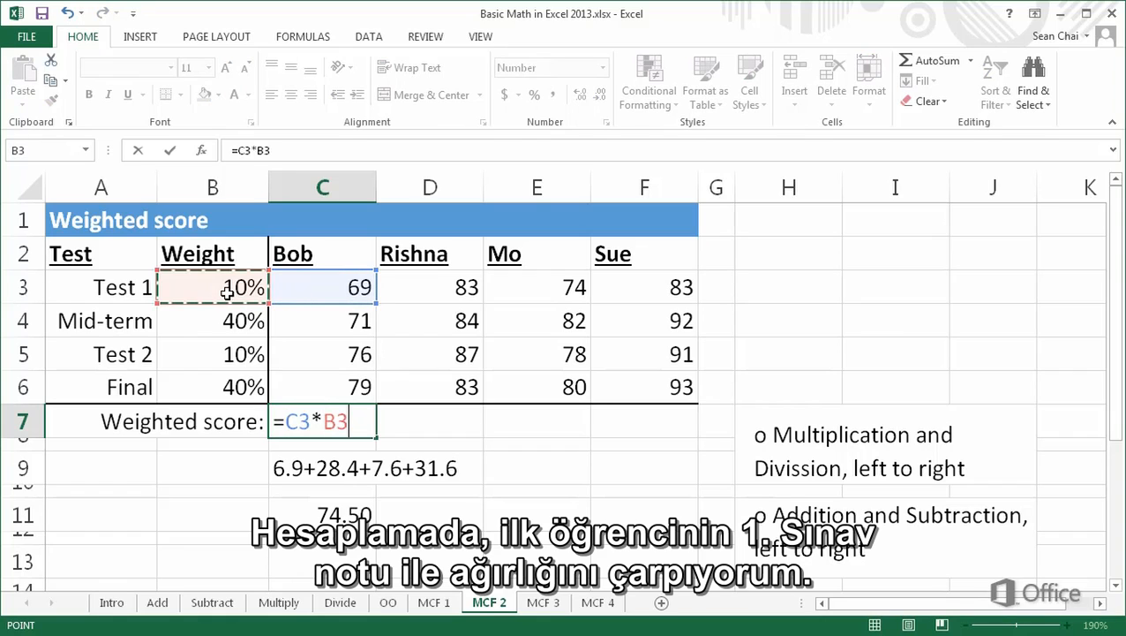
key("F4")
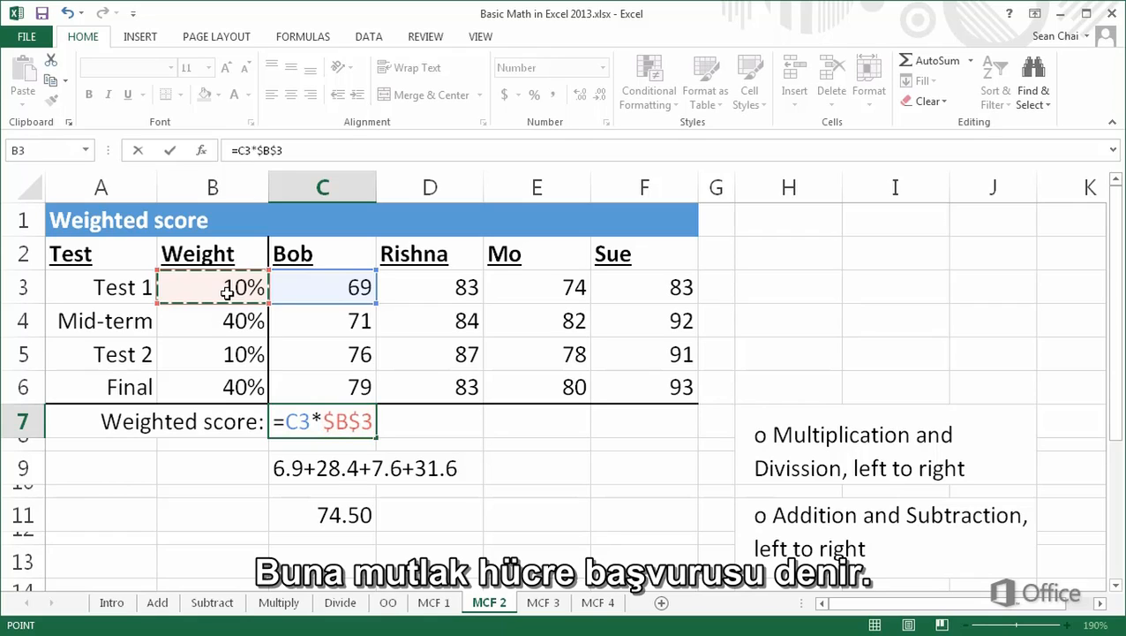
Finish the C7 formula by adding the other scores times their absolute weights: +C4*$B$4+C5*$B$5+C6*$B$6.
type("+")
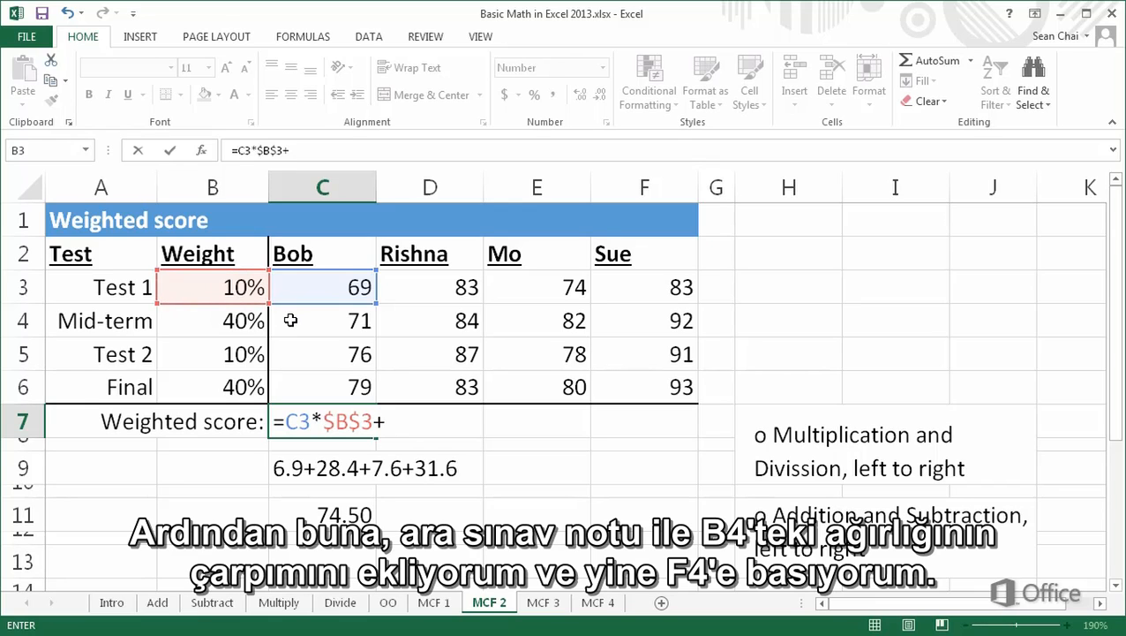
left_click(290, 321)
type("*")
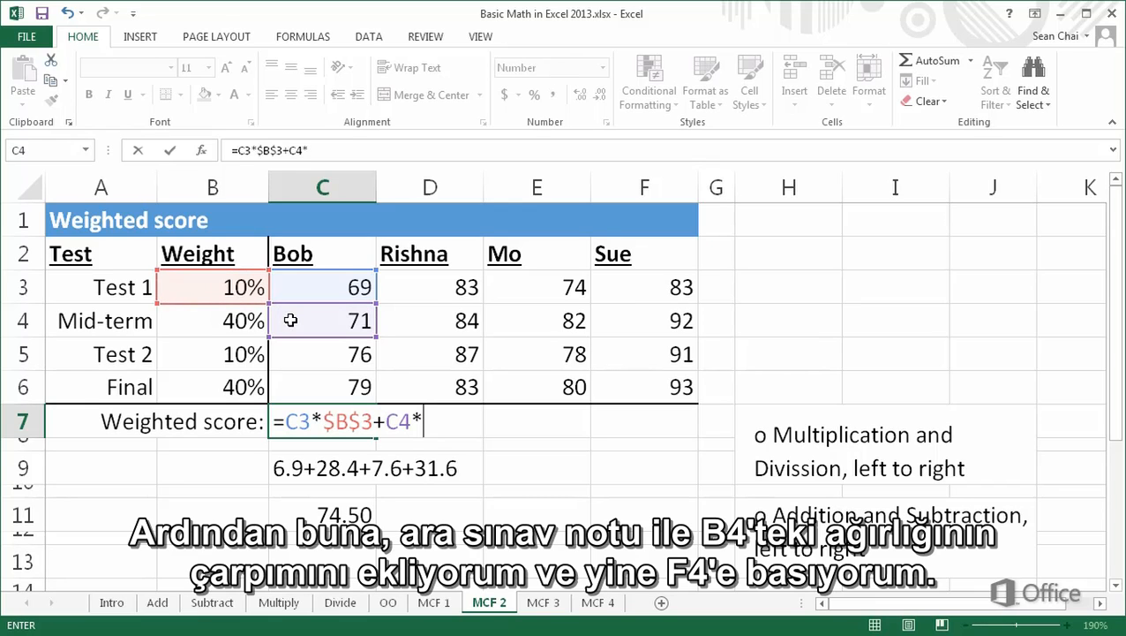
left_click(206, 316)
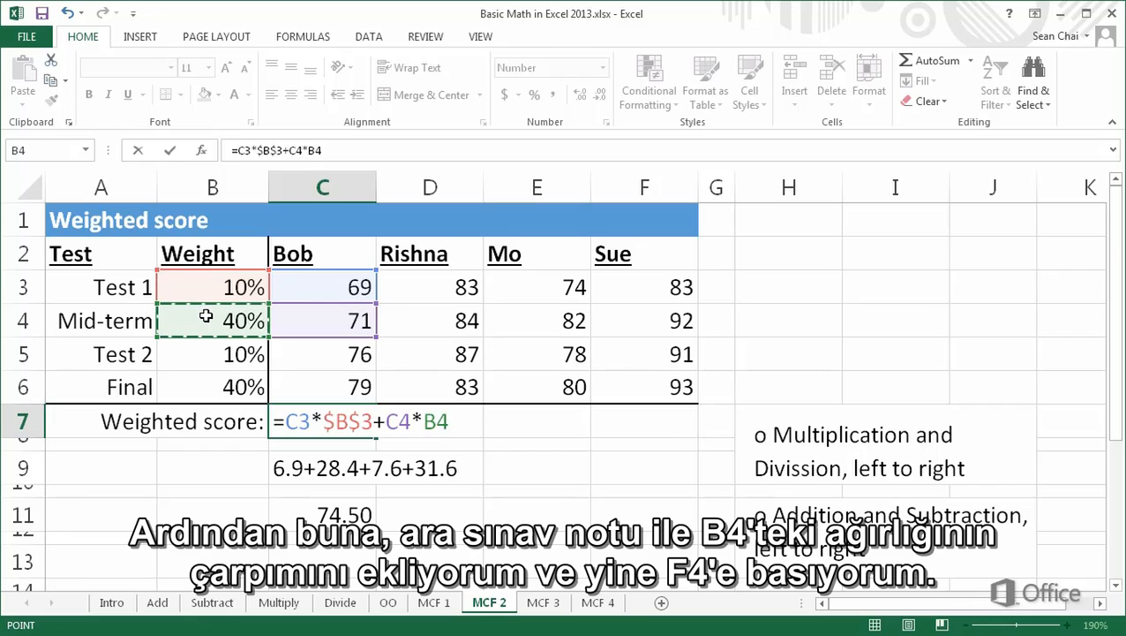
key("F4")
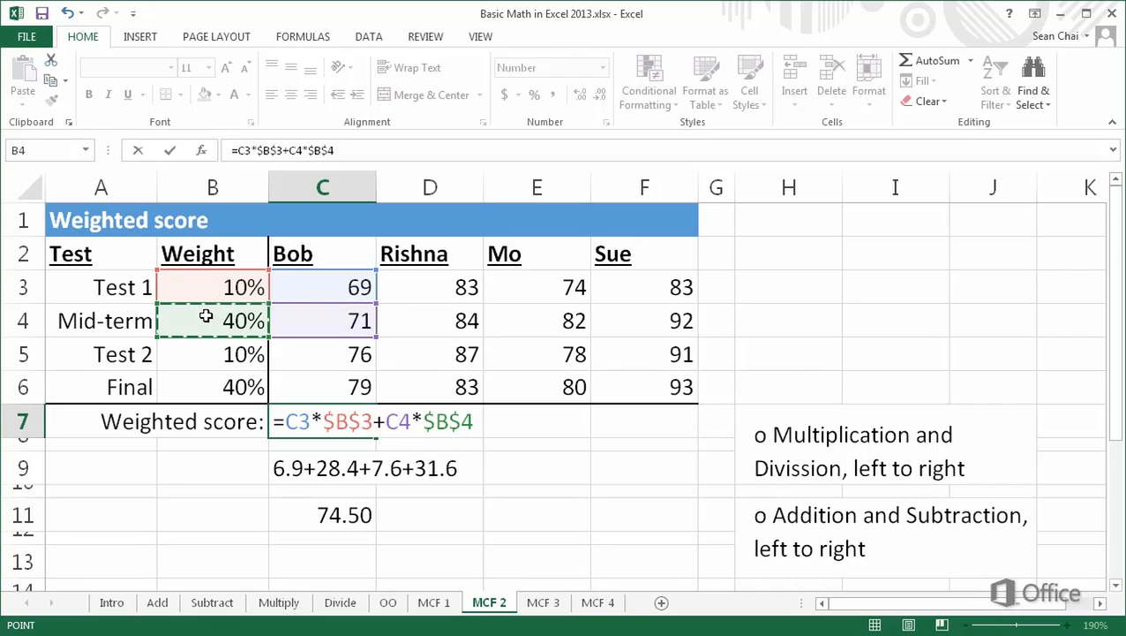
type("+")
left_click(289, 351)
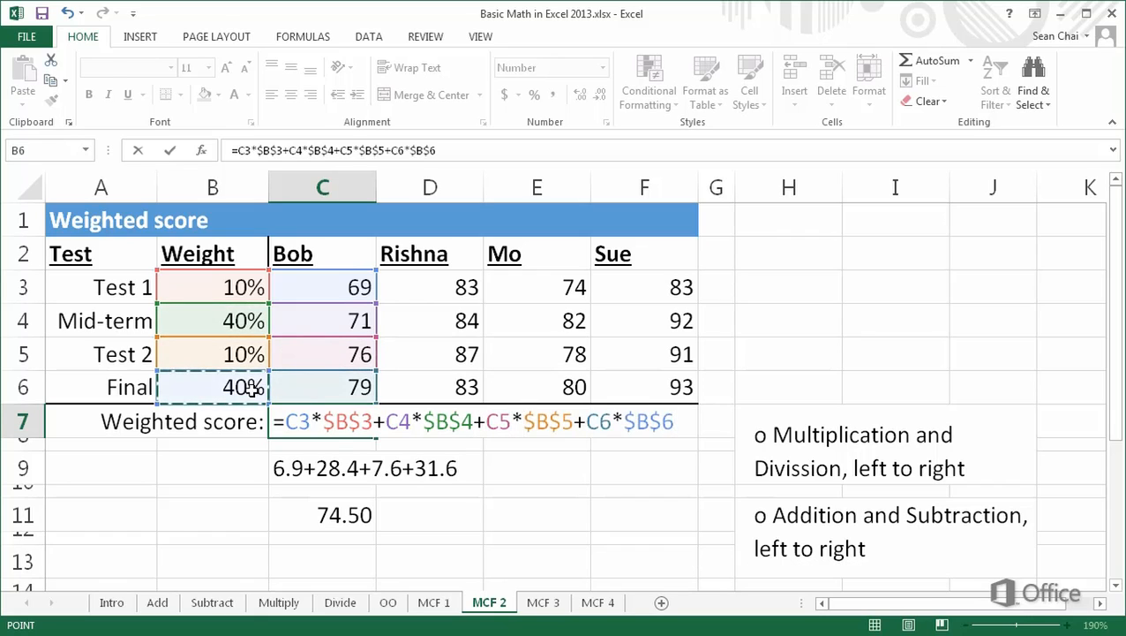
key("Return")
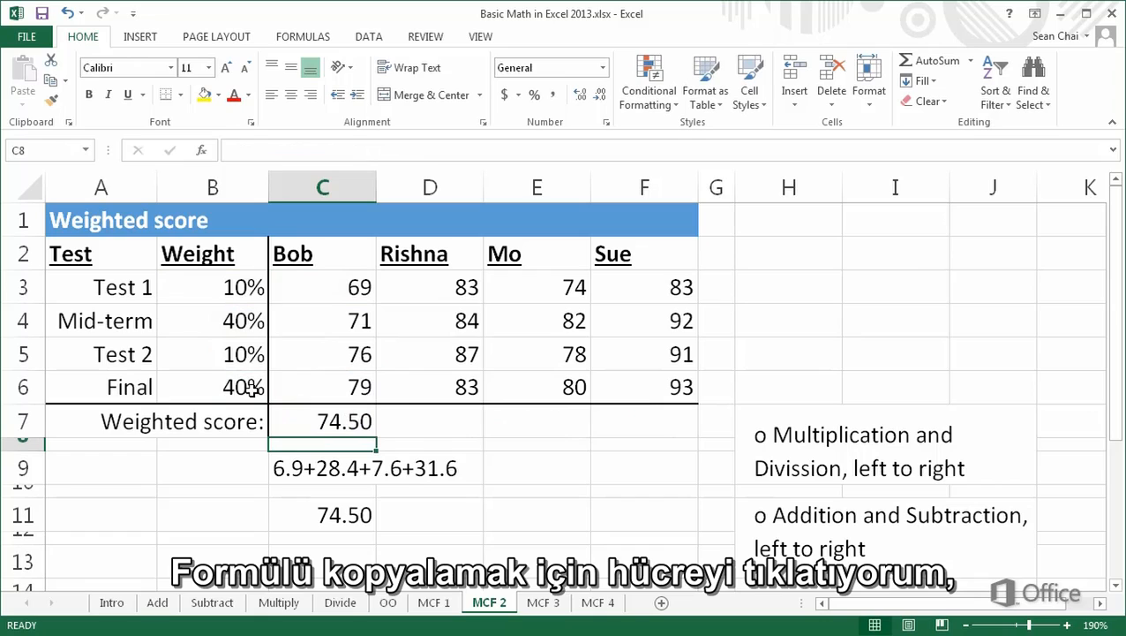
Fill the weighted score formula from C7 across D7:F7 for the remaining students.
left_click(300, 421)
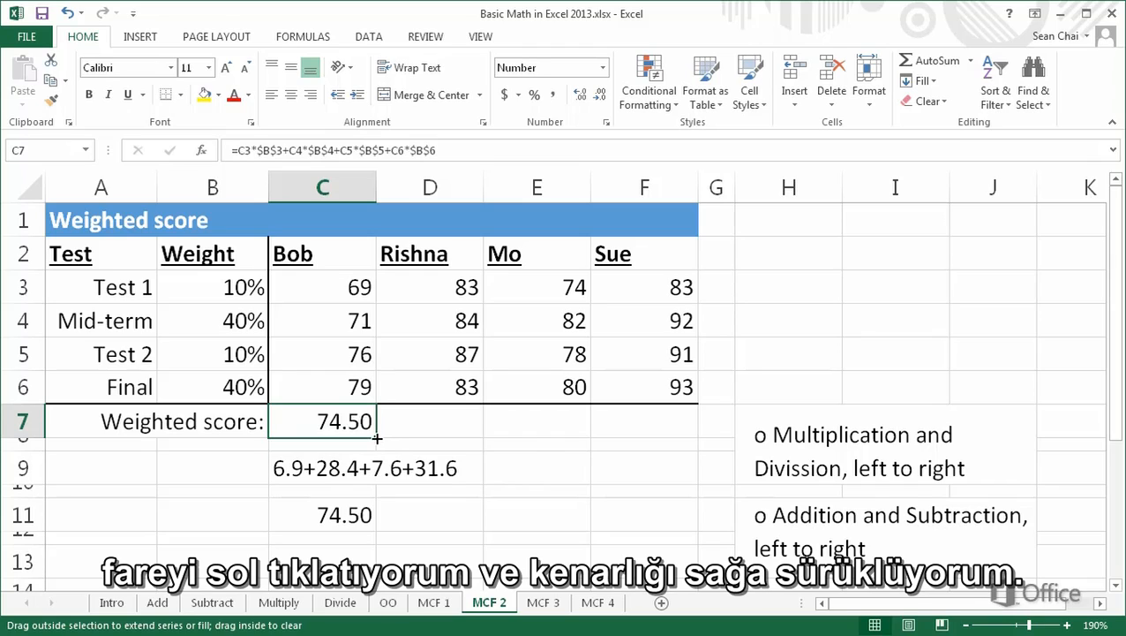
left_click_drag(377, 438, 656, 439)
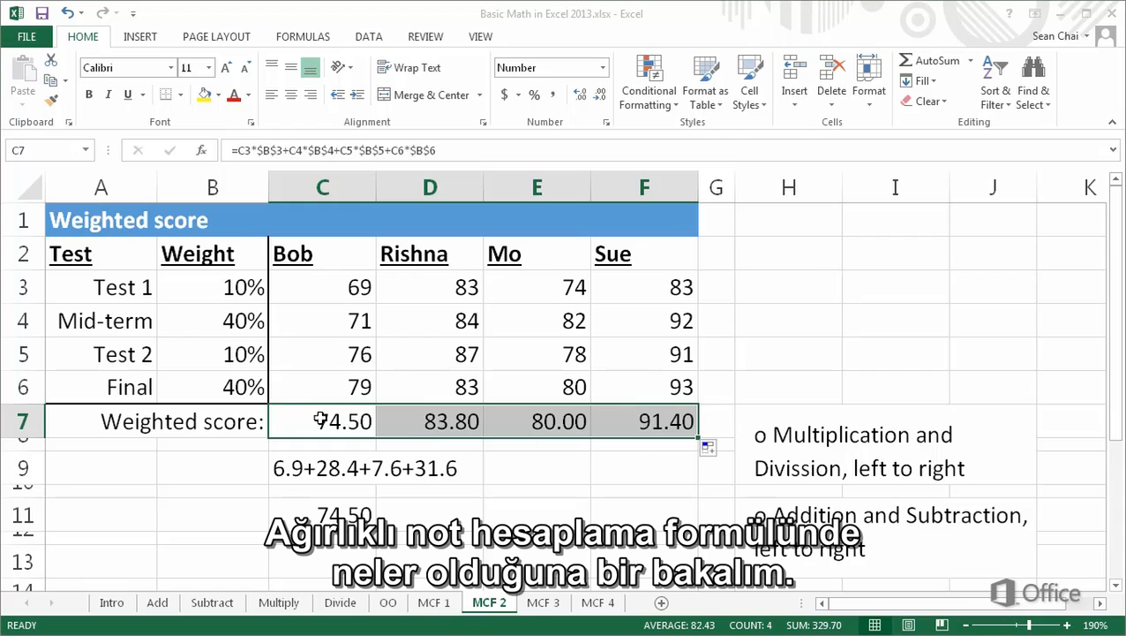
Examine the weighted score formula in C7 and its worked addition and result in C9 and C11, leaving the contents unedited.
double_click(276, 415)
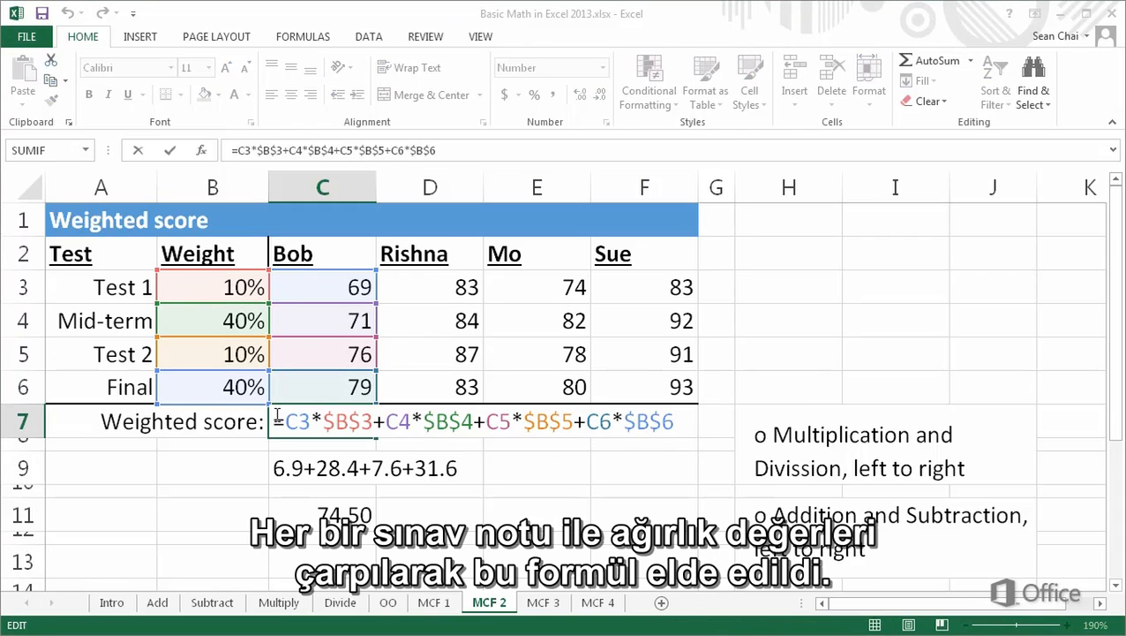
key("Escape")
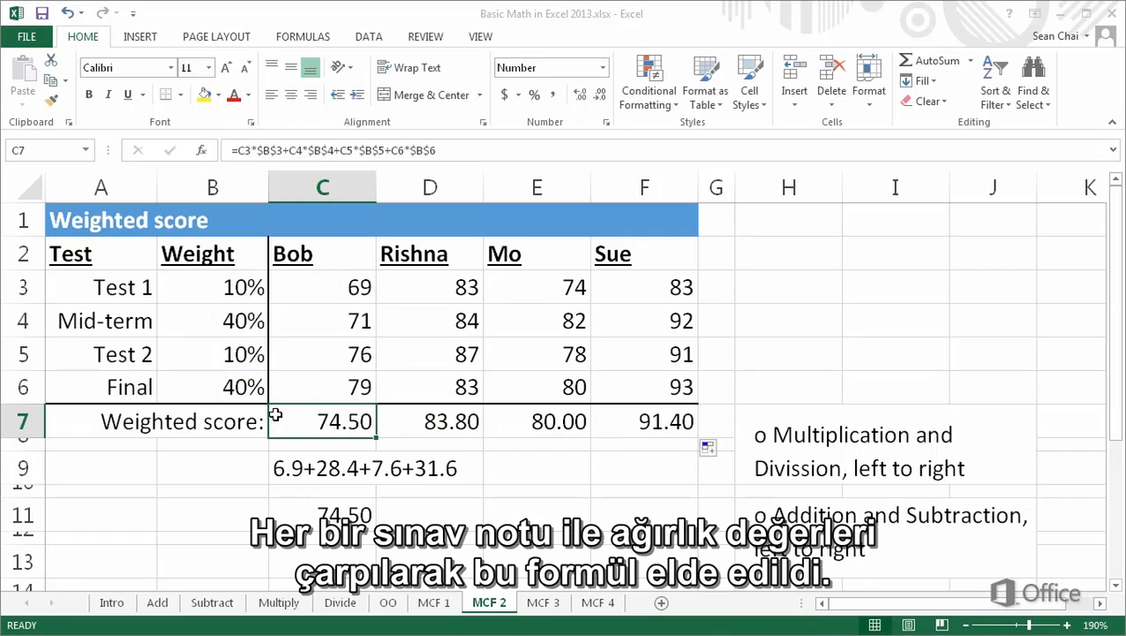
double_click(278, 461)
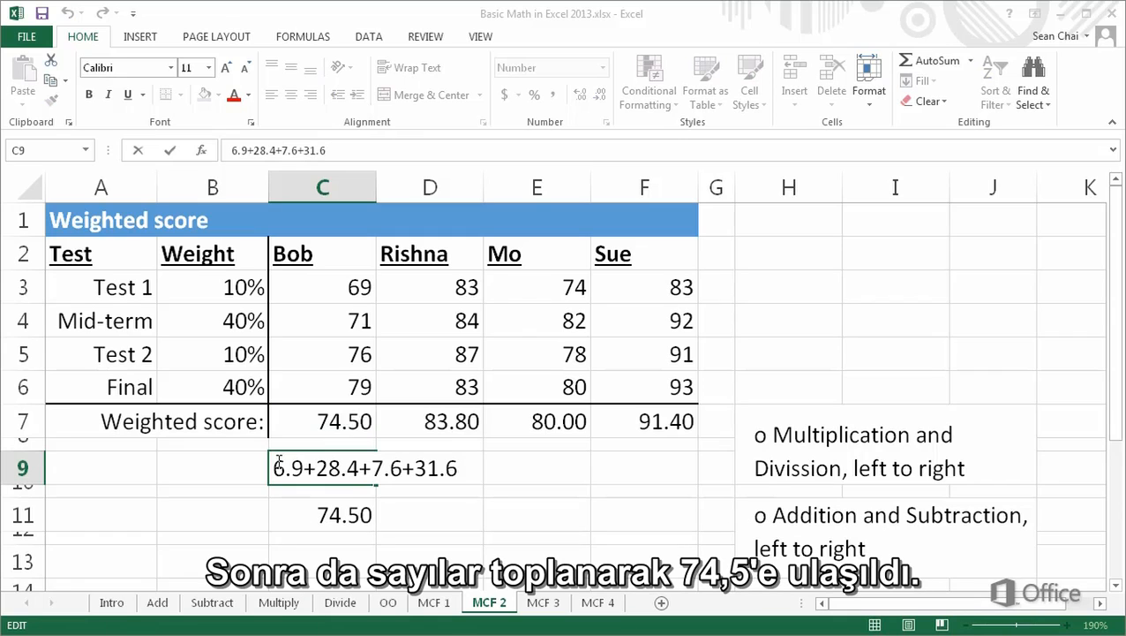
key("Escape")
left_click(277, 511)
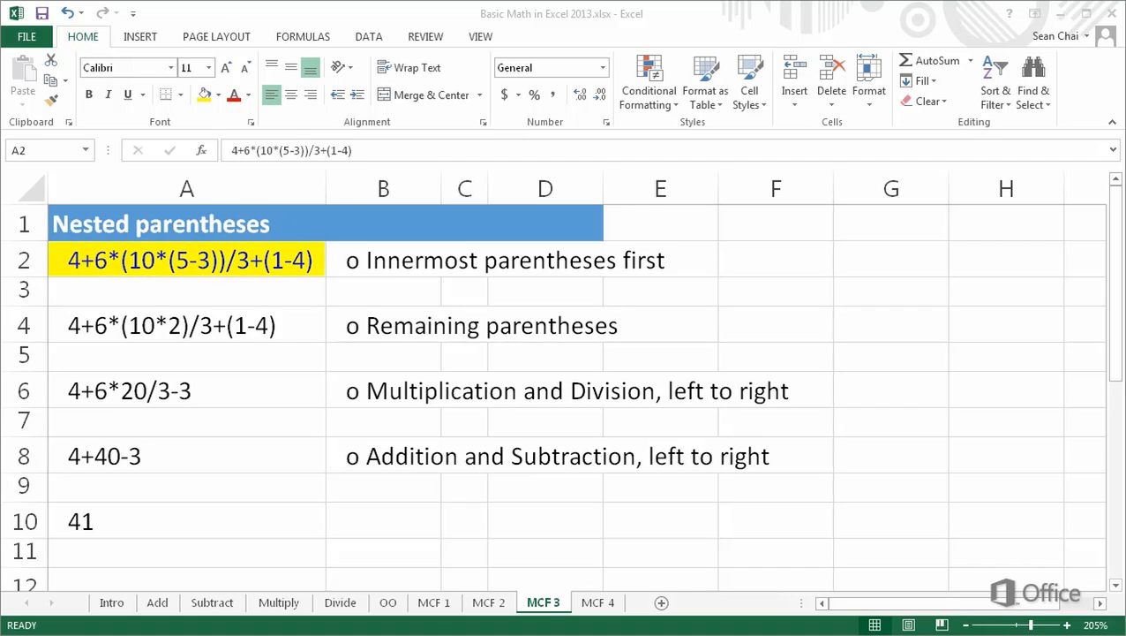
Examine the innermost parentheses (5-3) in A2 and the remaining parentheses in A4, highlighting each part without editing the cells.
double_click(171, 262)
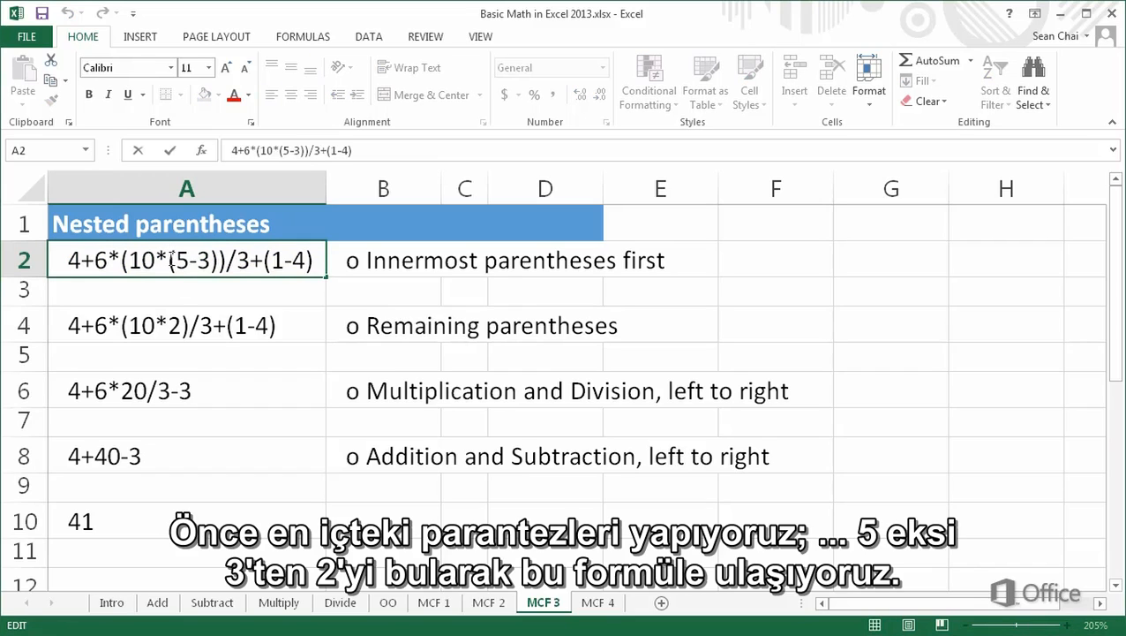
left_click_drag(170, 262, 218, 262)
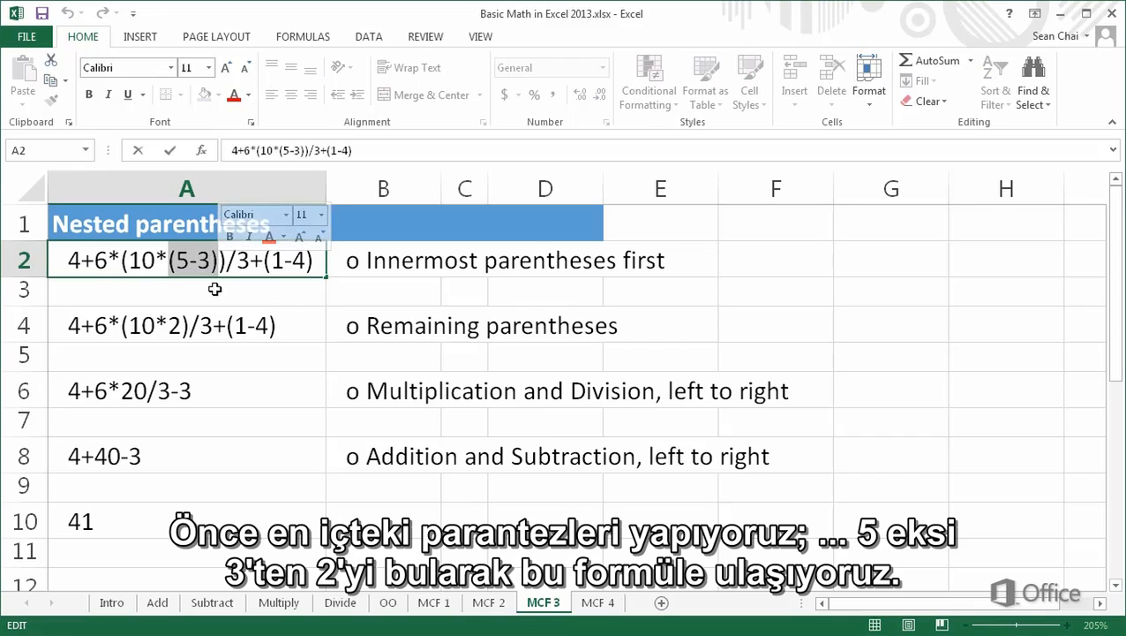
key("Escape")
left_click(183, 325)
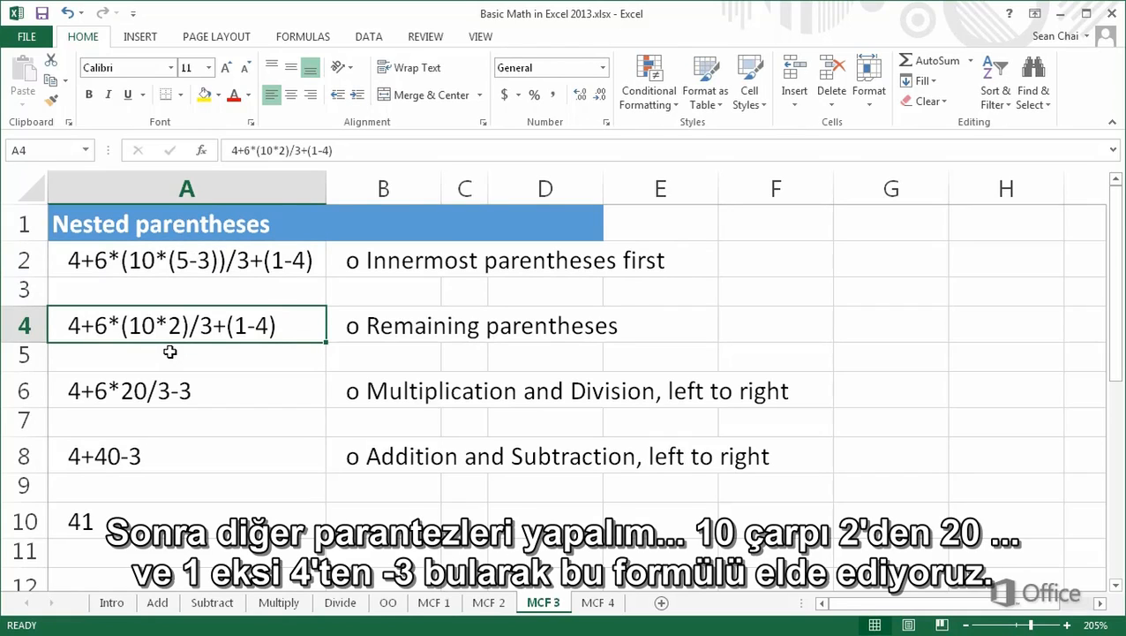
double_click(123, 327)
left_click_drag(123, 327, 279, 336)
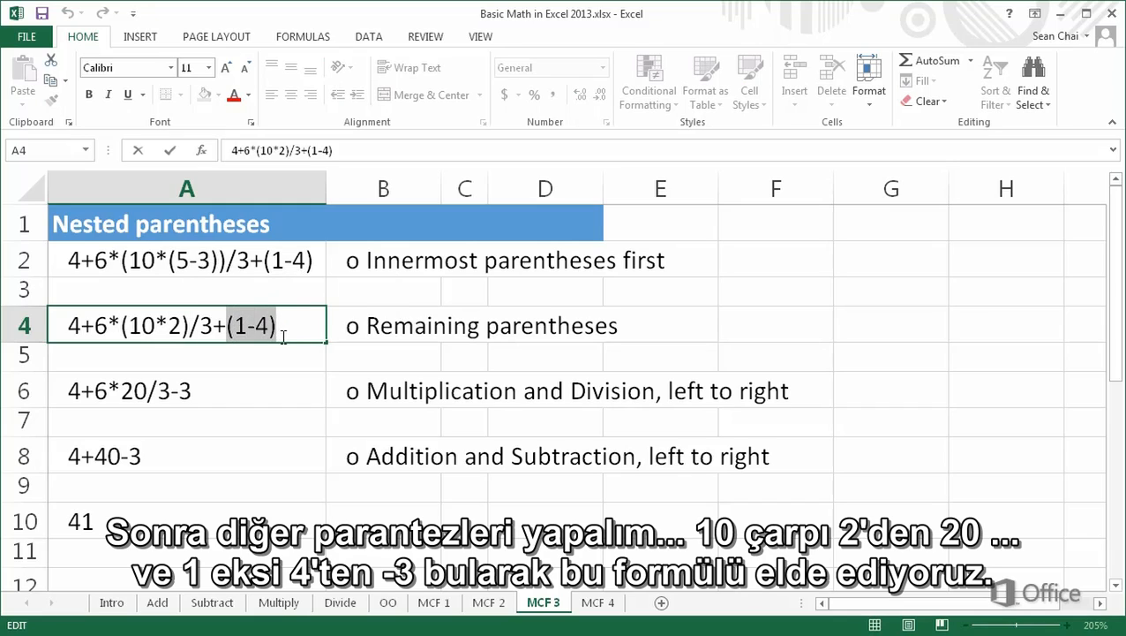
Examine the multiplication and division in A6 from left to right, highlighting 6*20 and /3 without changing the contents.
left_click(266, 387)
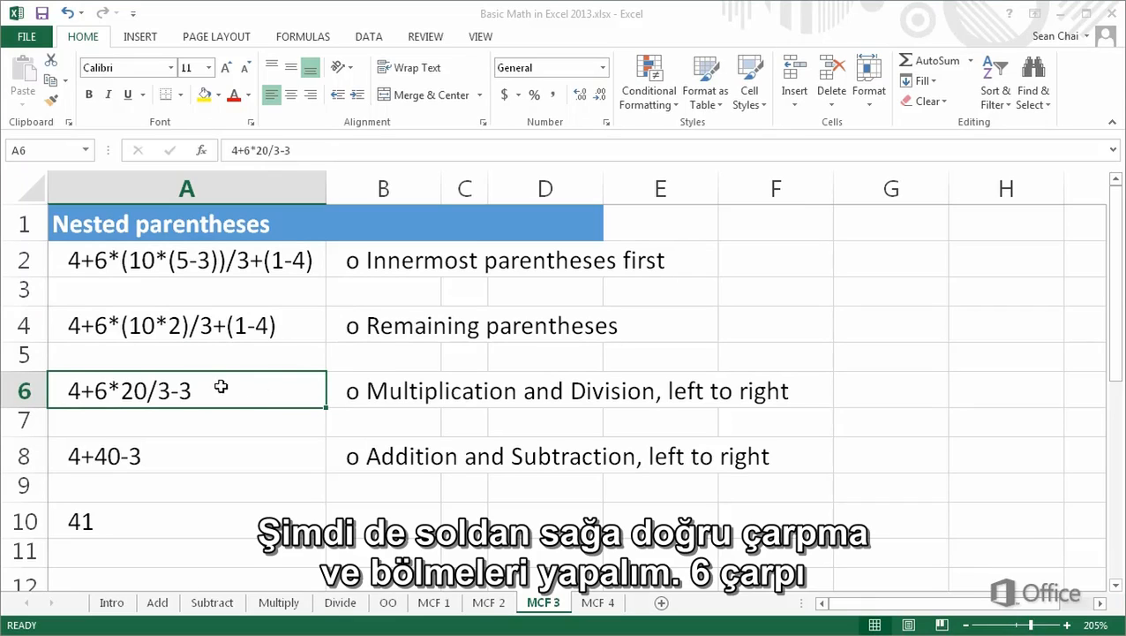
double_click(99, 391)
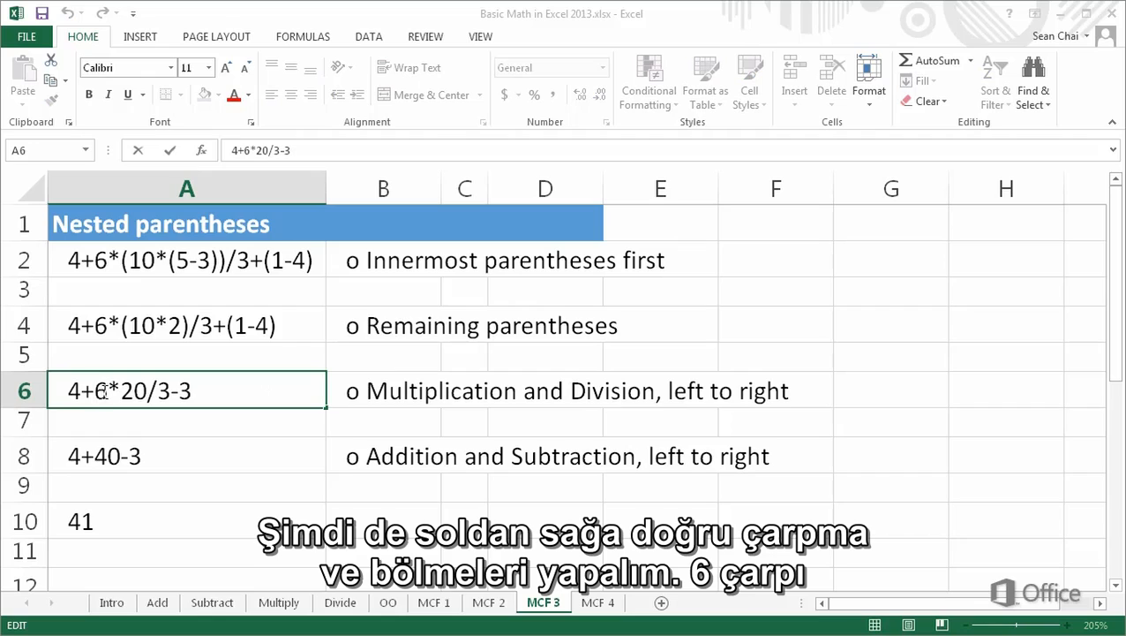
left_click_drag(96, 391, 146, 393)
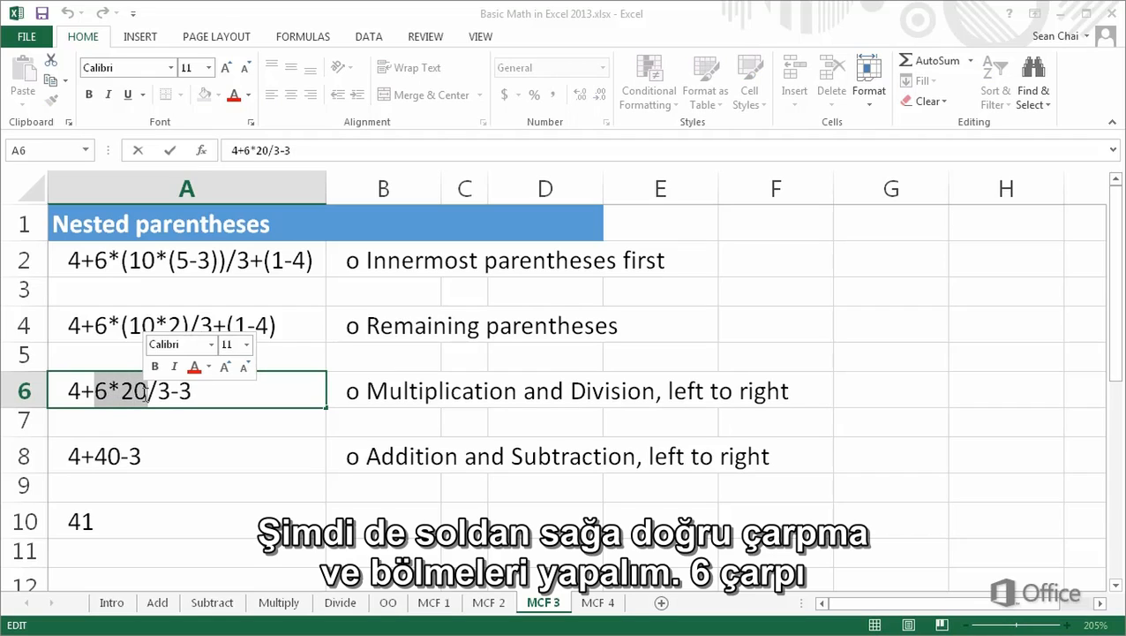
left_click(145, 393)
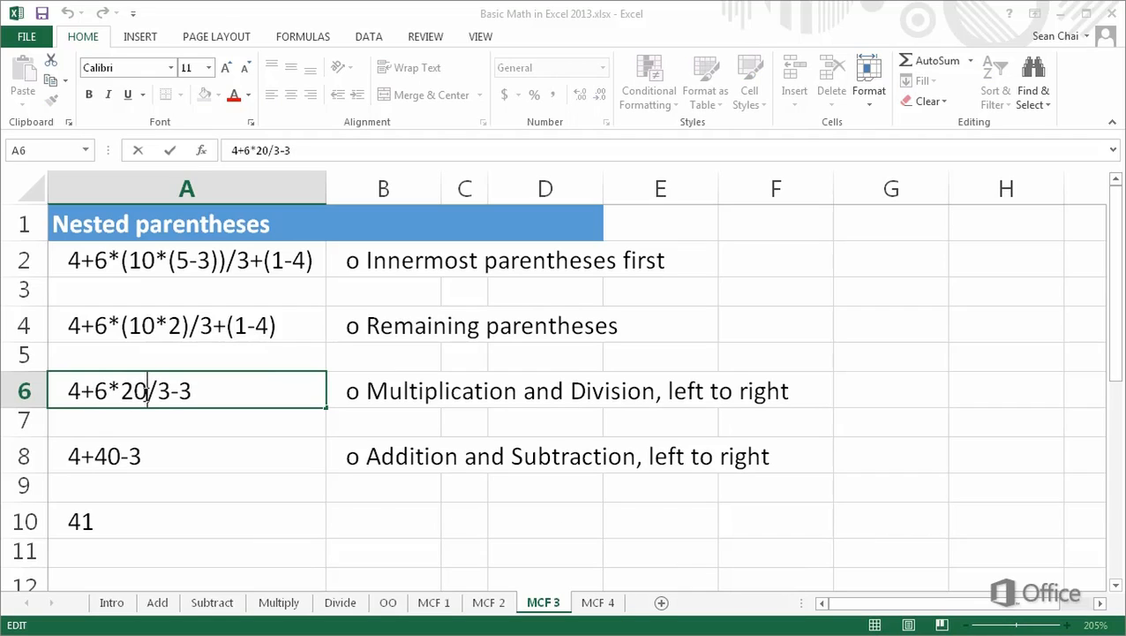
left_click_drag(147, 392, 166, 392)
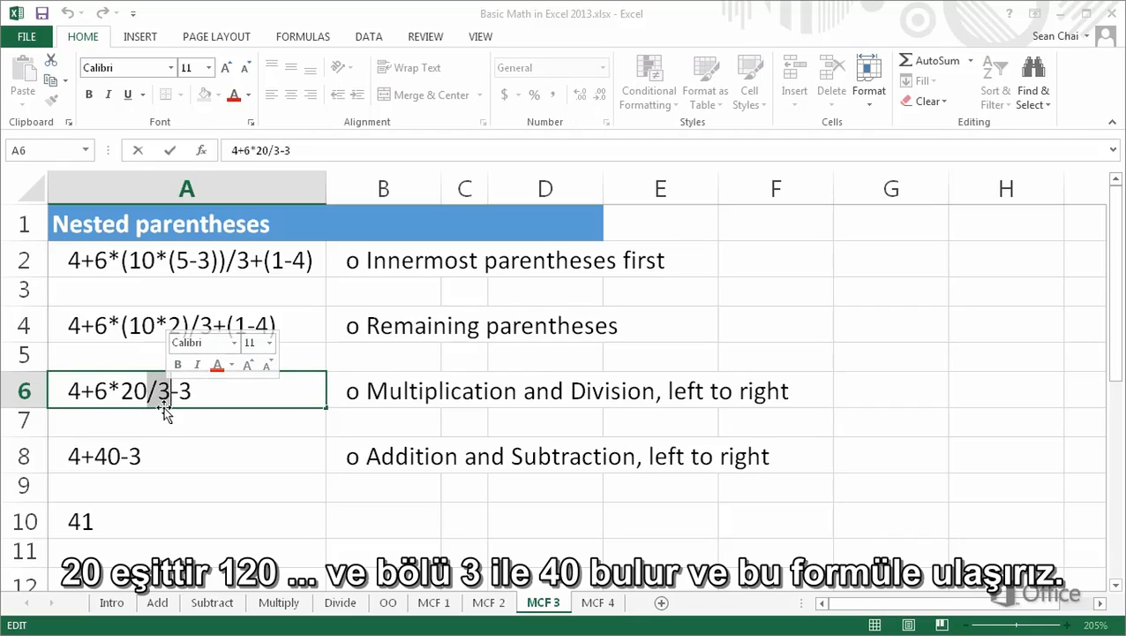
Examine the addition and subtraction 4+40-3 in A8 and the final result in A10, leaving both cells unedited.
left_click(164, 450)
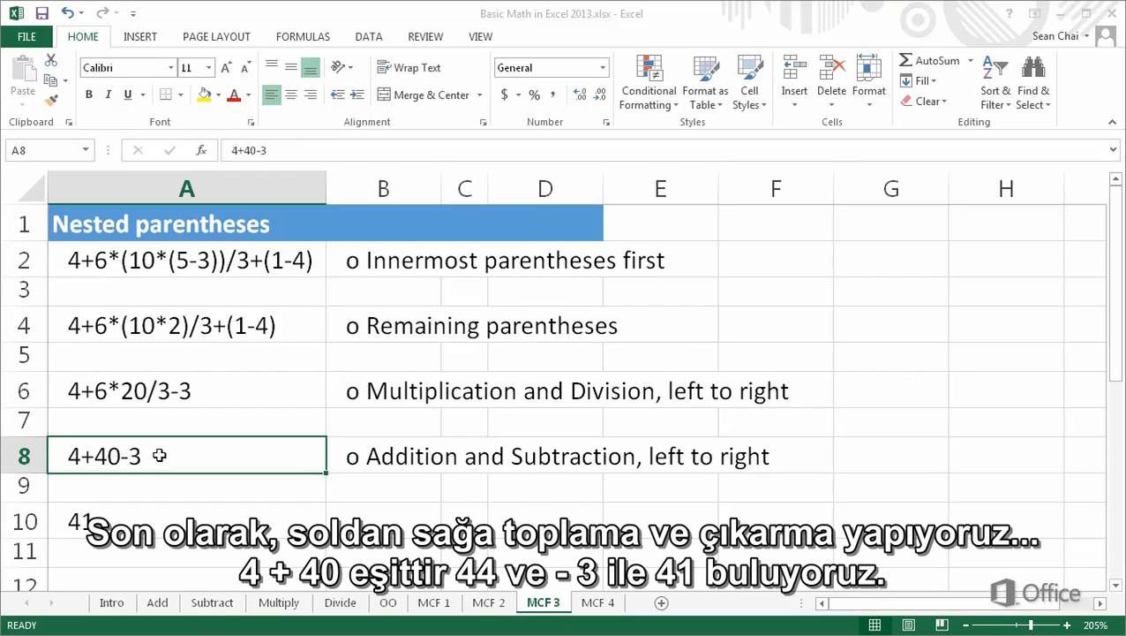
double_click(66, 456)
left_click_drag(65, 455, 141, 455)
left_click(120, 457)
left_click(58, 521)
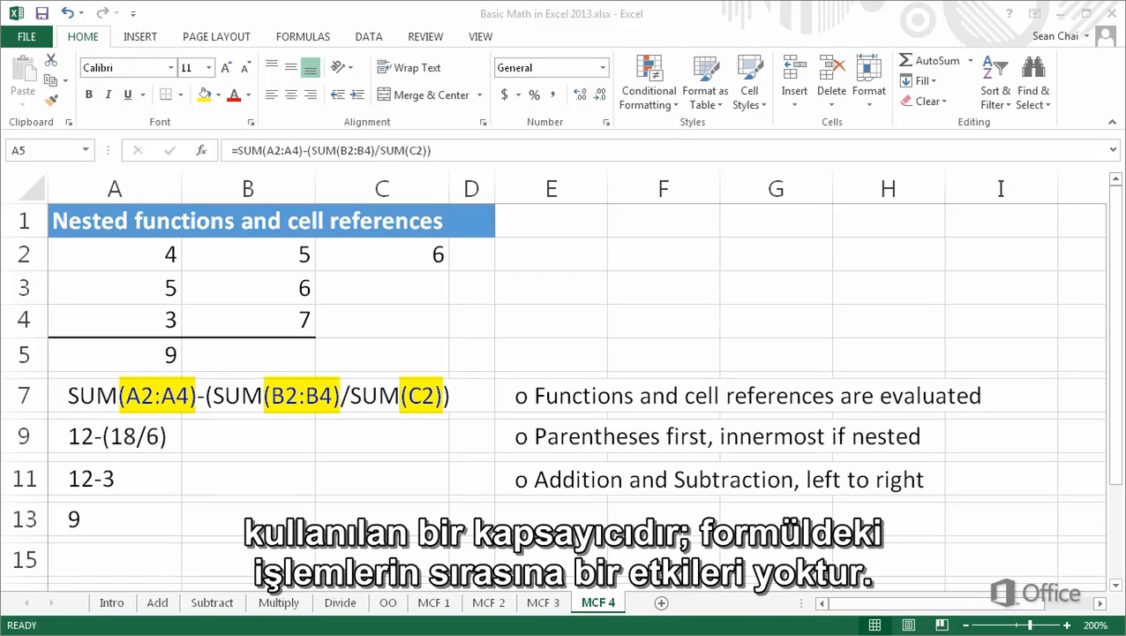
Inspect the nested SUM formula in A5 on the MCF 4 sheet, plus its evaluation stages in A9, A11 and A13, without editing.
double_click(51, 350)
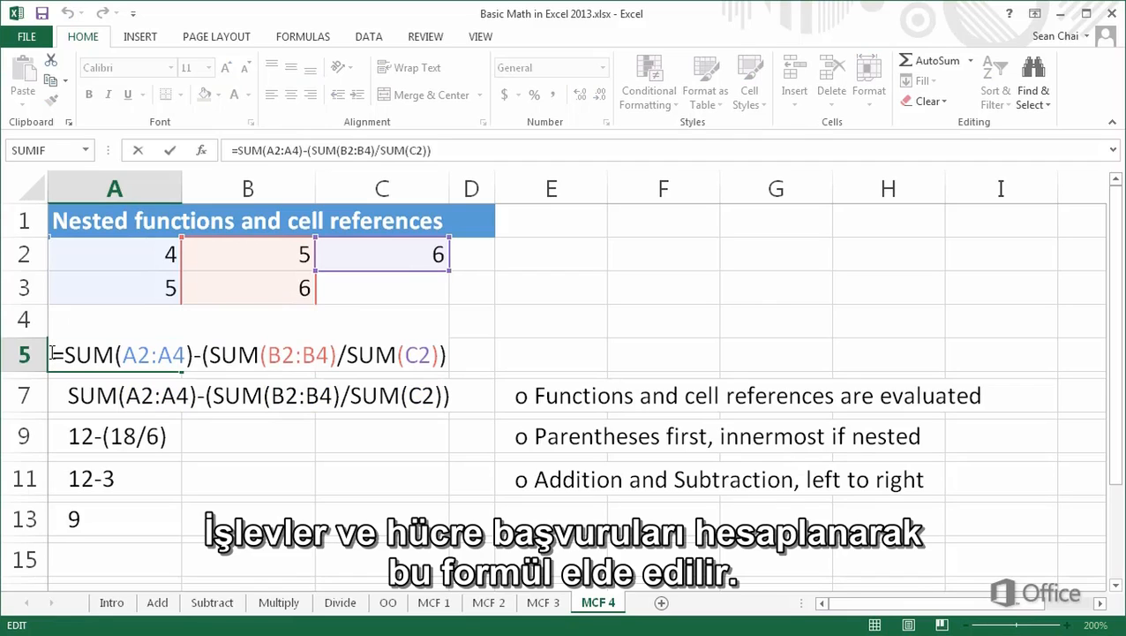
key("Escape")
left_click(58, 433)
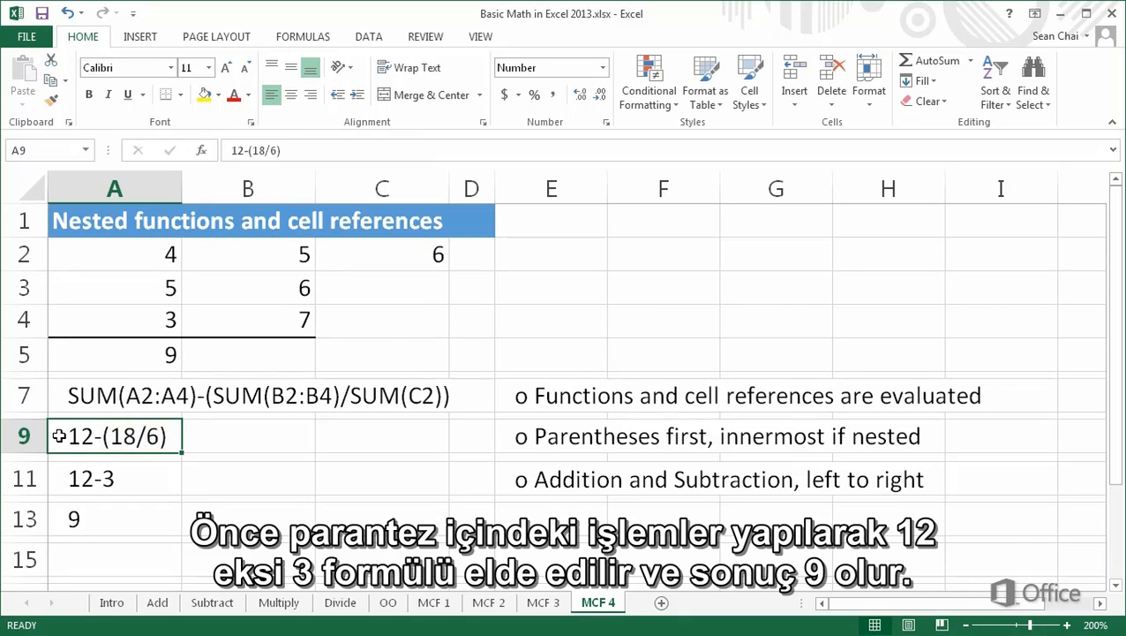
left_click(55, 480)
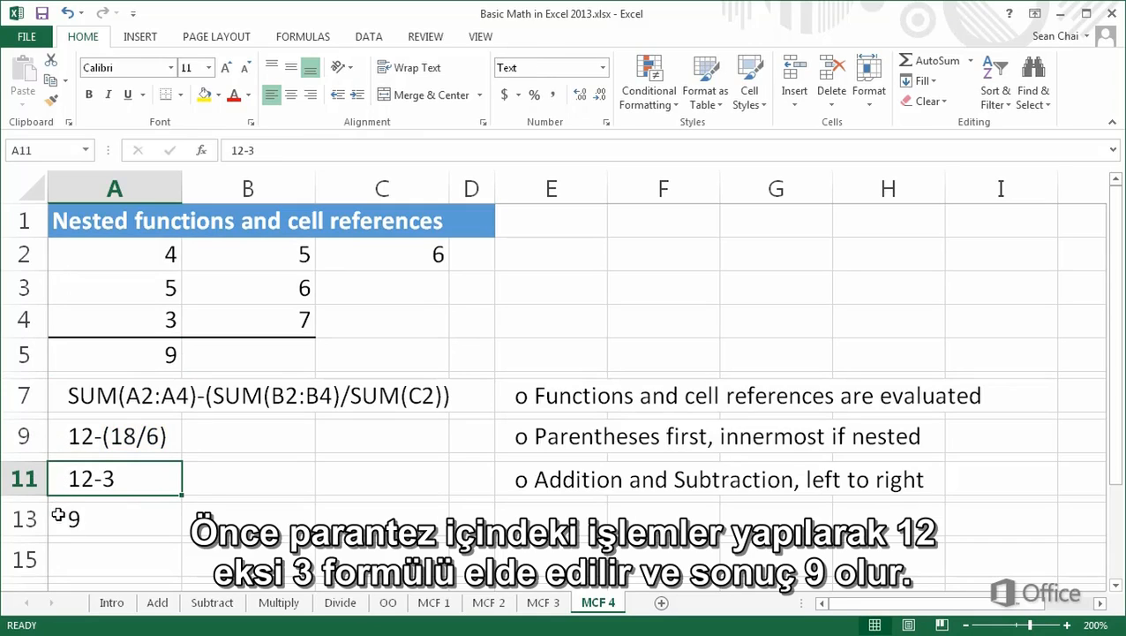
left_click(58, 519)
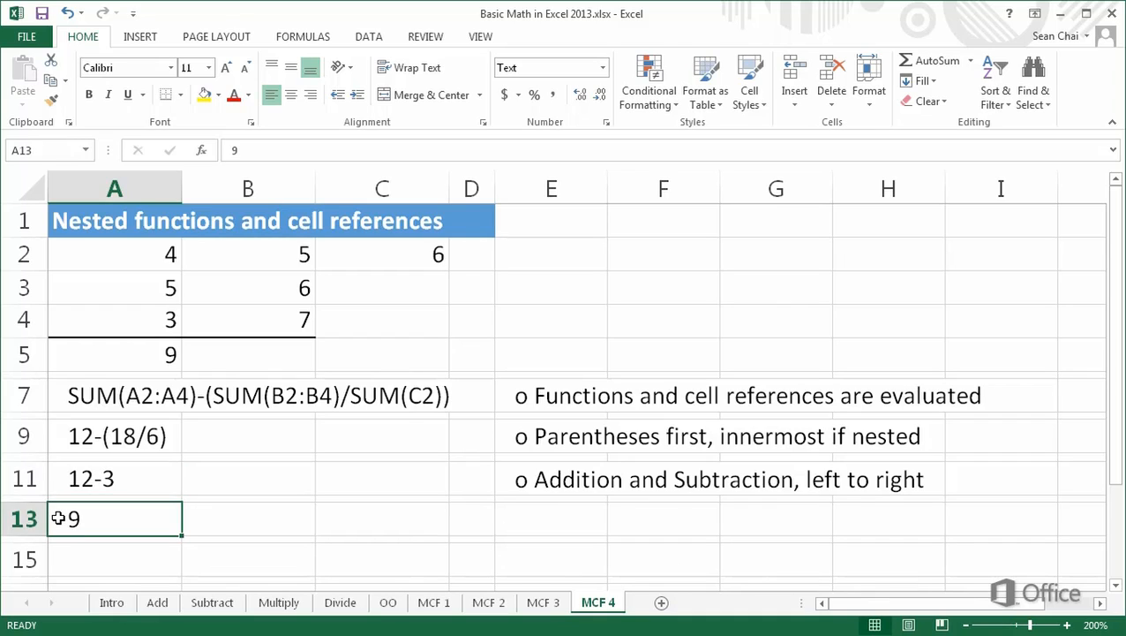